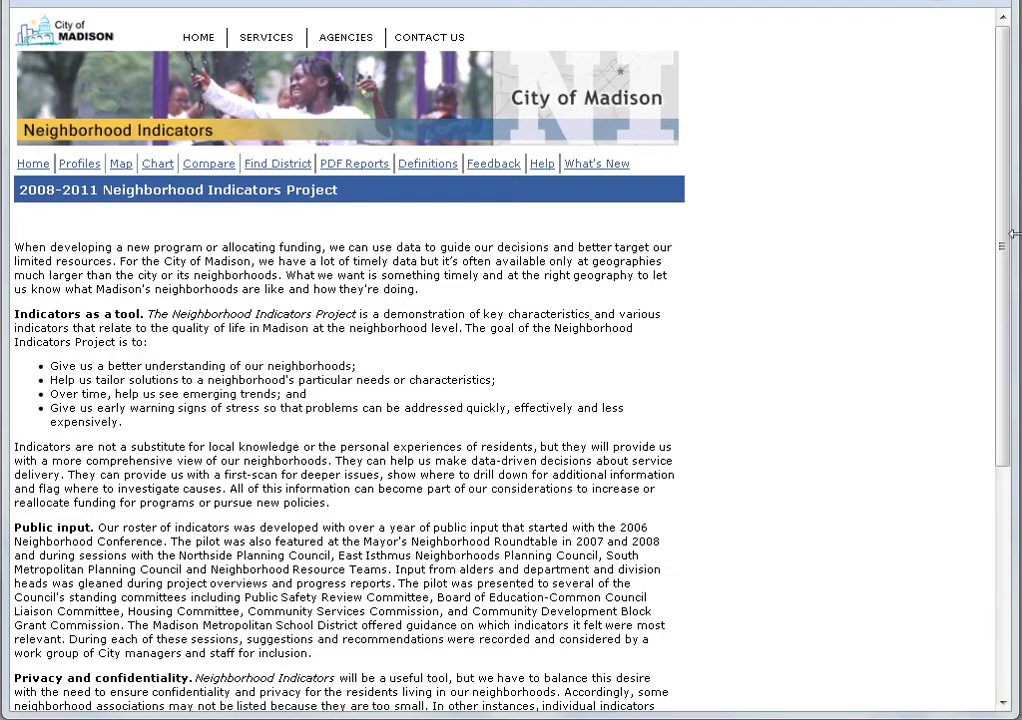
Open the neighborhood profiles, choose the Cottage Grove Planning District and look through its demographic profile and indicators.
left_click_drag(1003, 250, 960, 230)
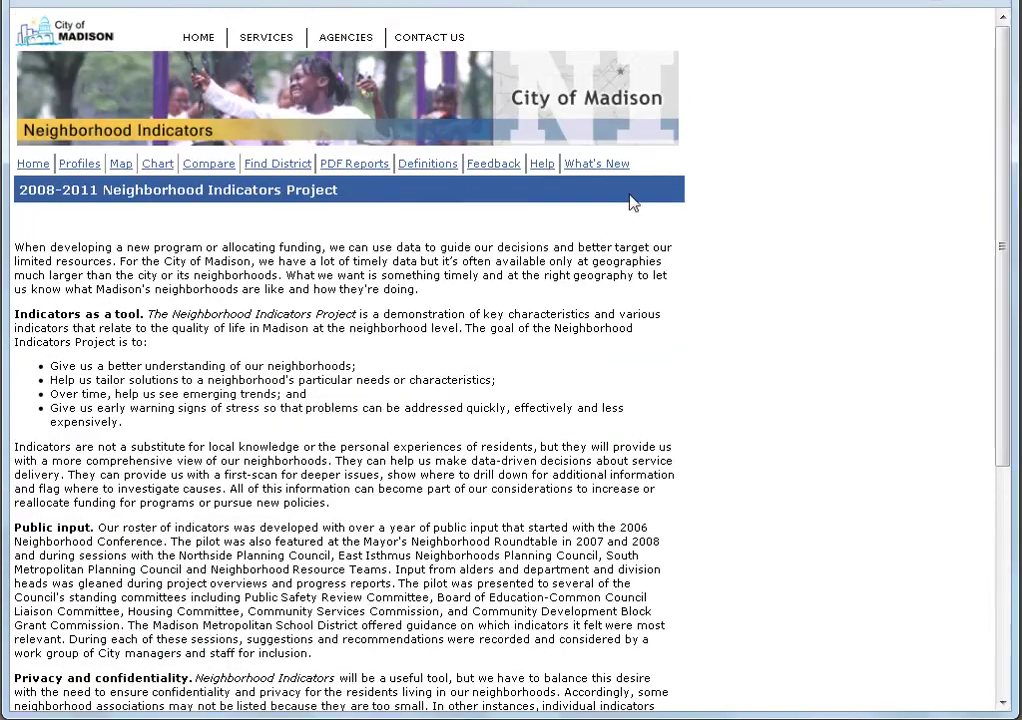
left_click(78, 170)
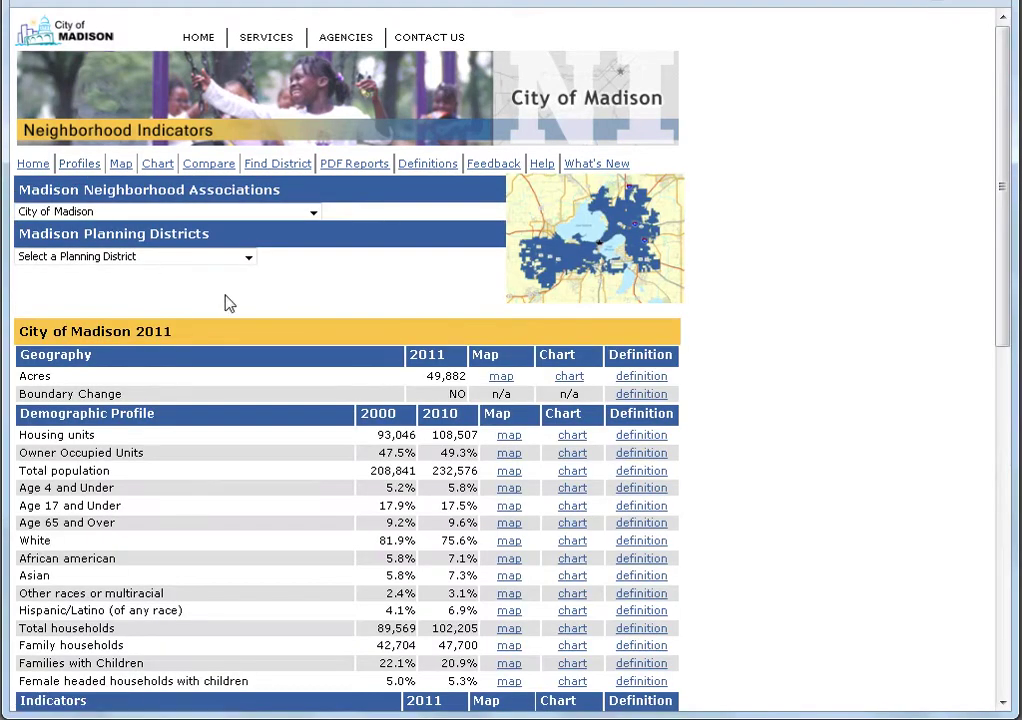
left_click(313, 215)
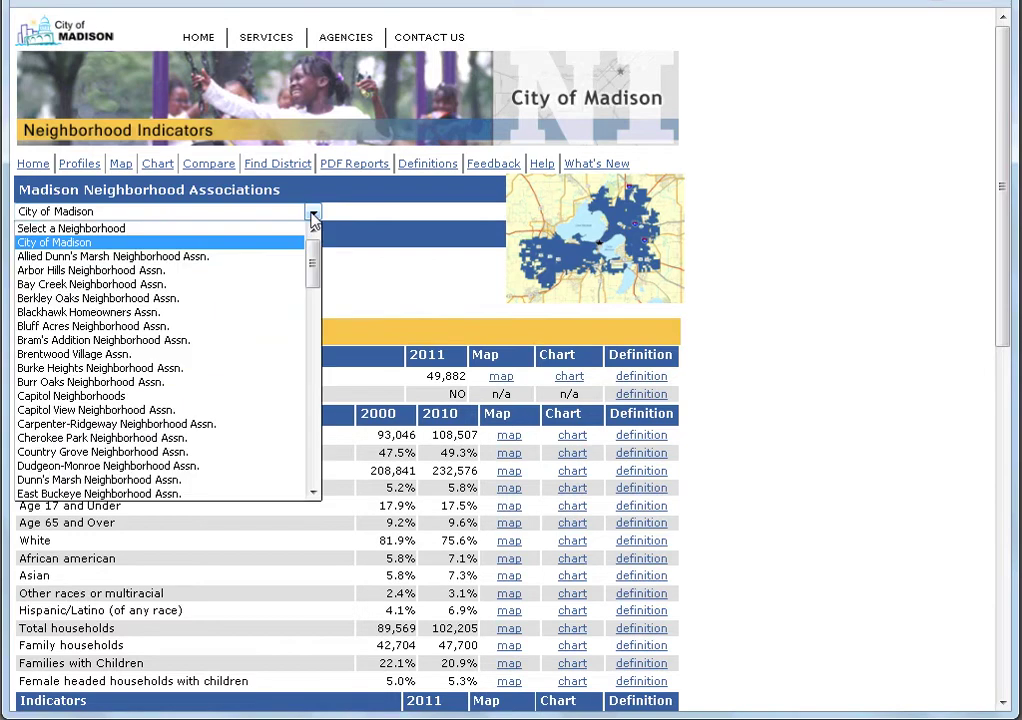
left_click_drag(313, 258, 358, 312)
left_click(234, 209)
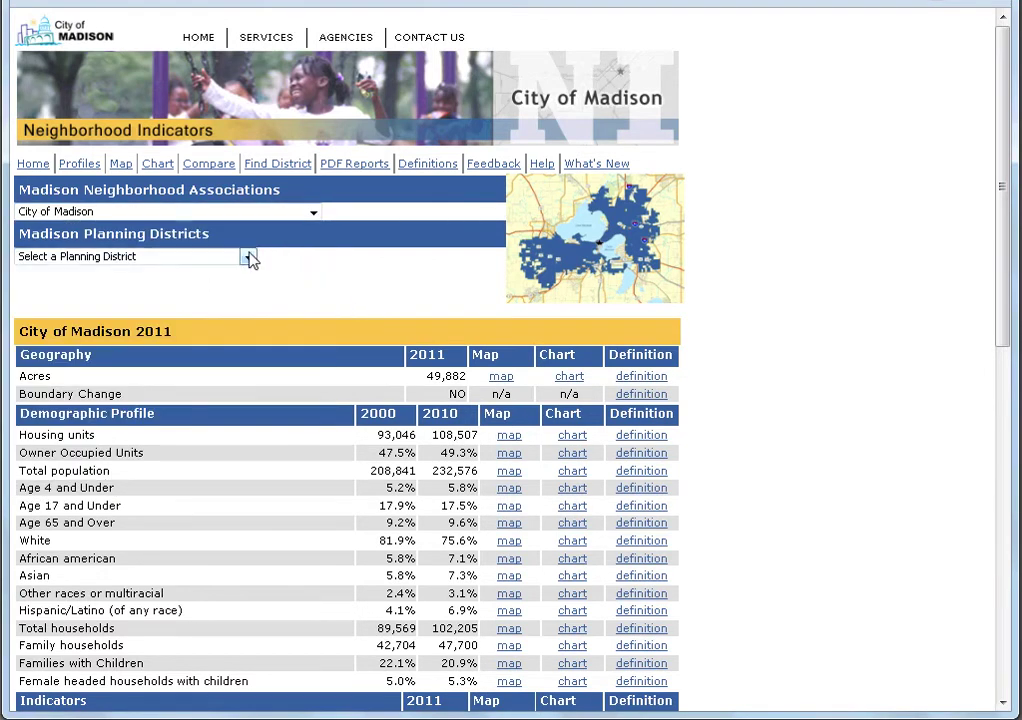
left_click(248, 257)
left_click(175, 413)
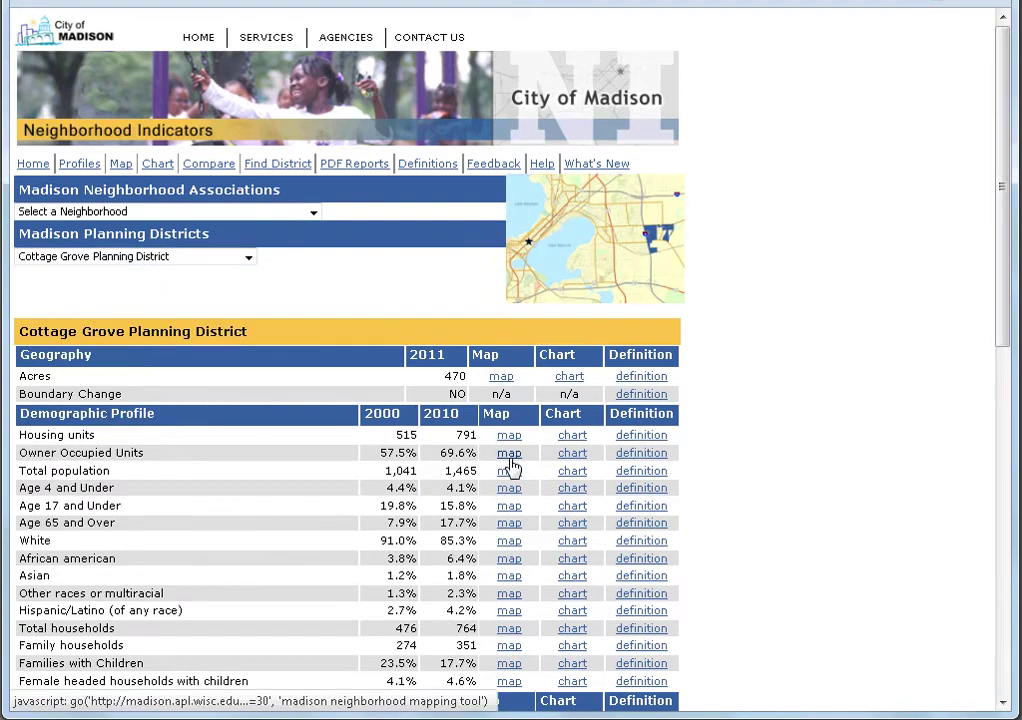
left_click_drag(1003, 249, 1010, 376)
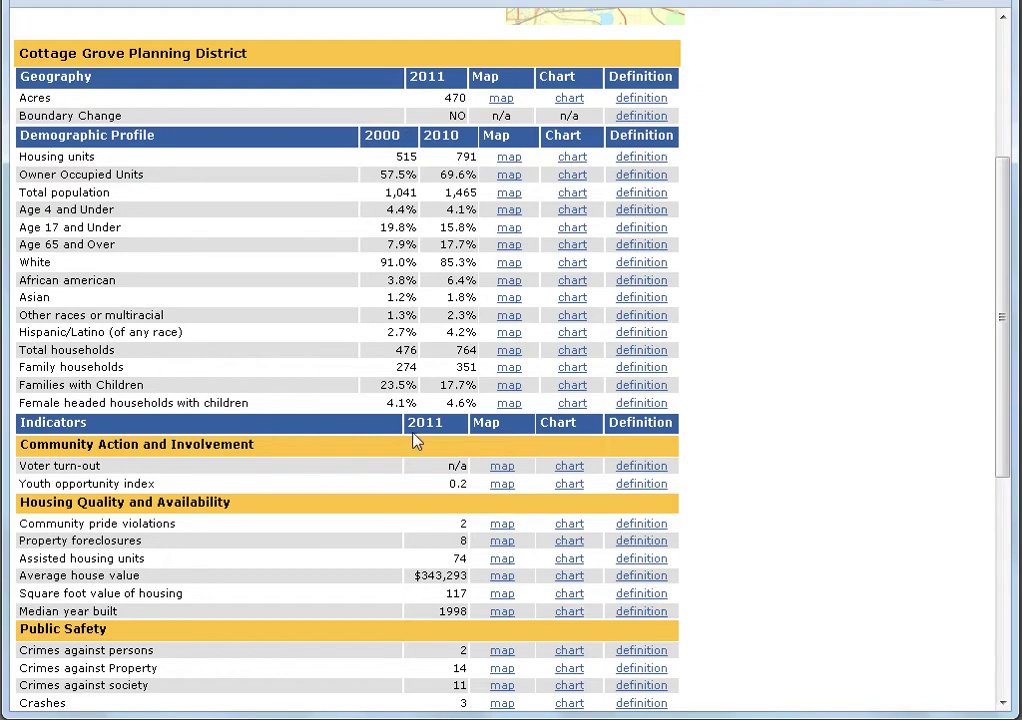
scroll(241, 497, "down", 5)
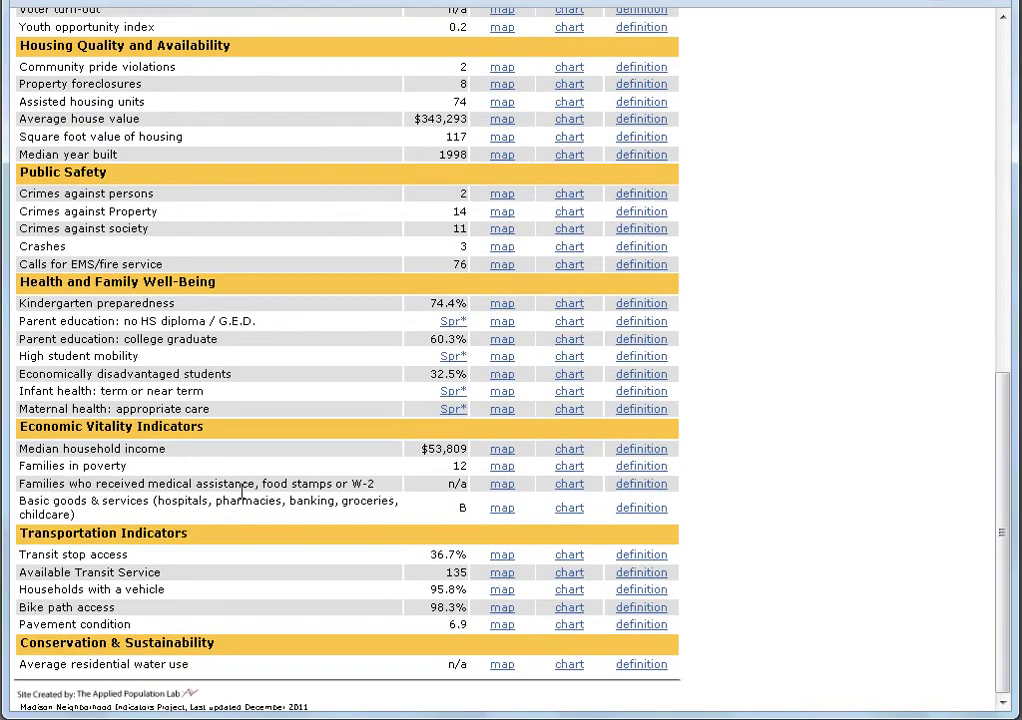
Display the profile of the Capitol Neighborhoods association.
scroll(245, 489, "up", 15)
left_click(312, 212)
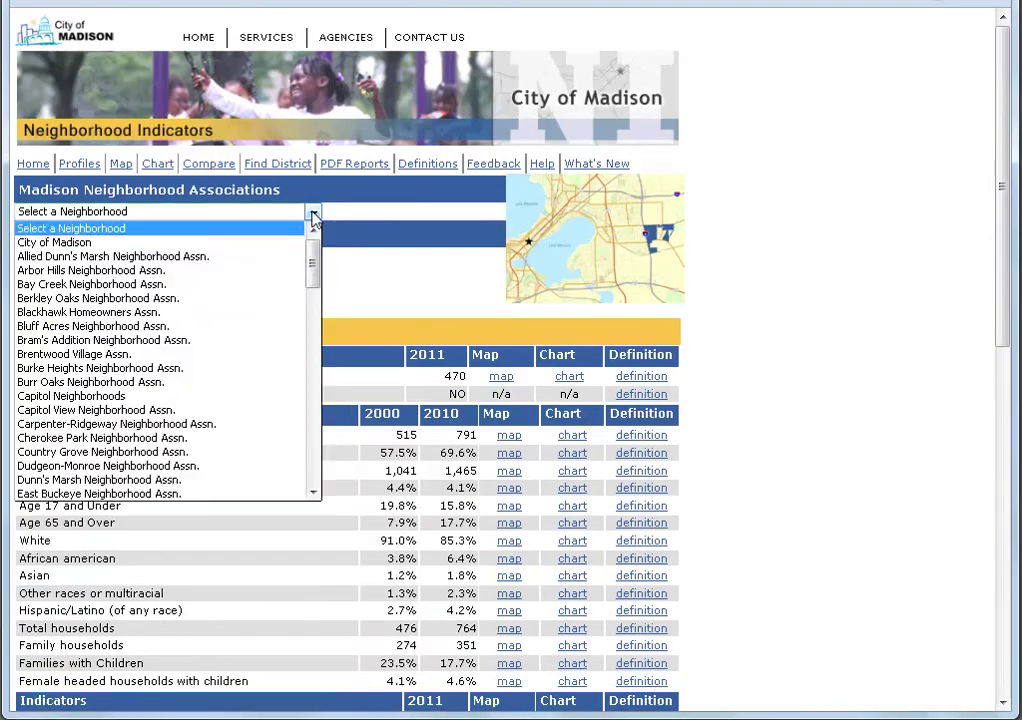
left_click(209, 398)
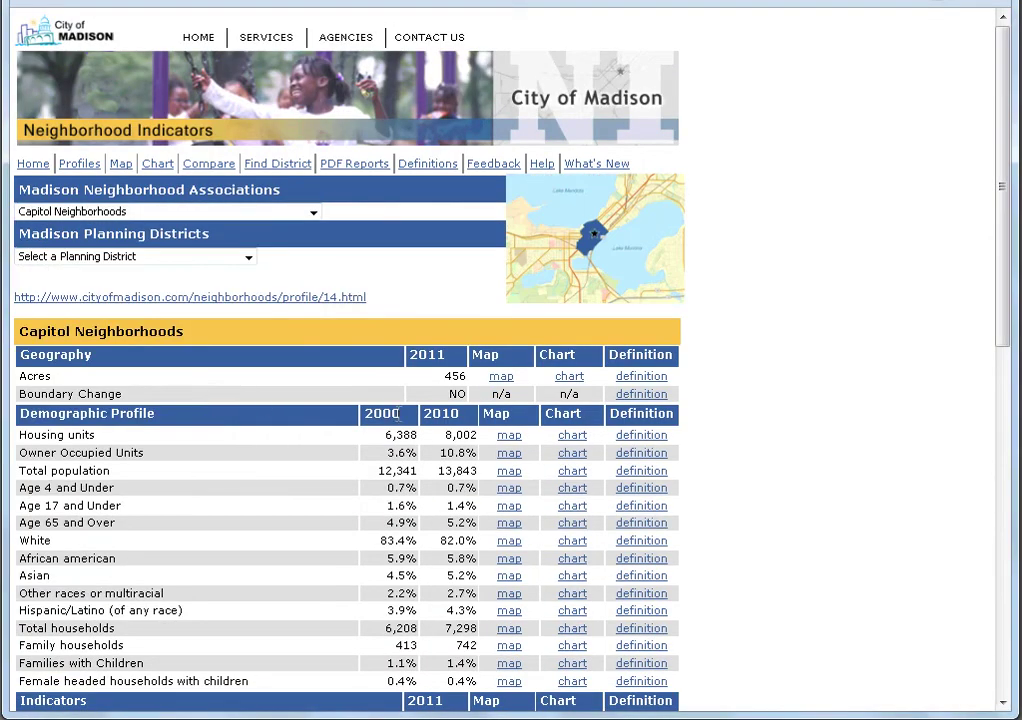
Read the definition of the Crimes against Property indicator in the Public Safety section, and close it.
scroll(640, 476, "down", 5)
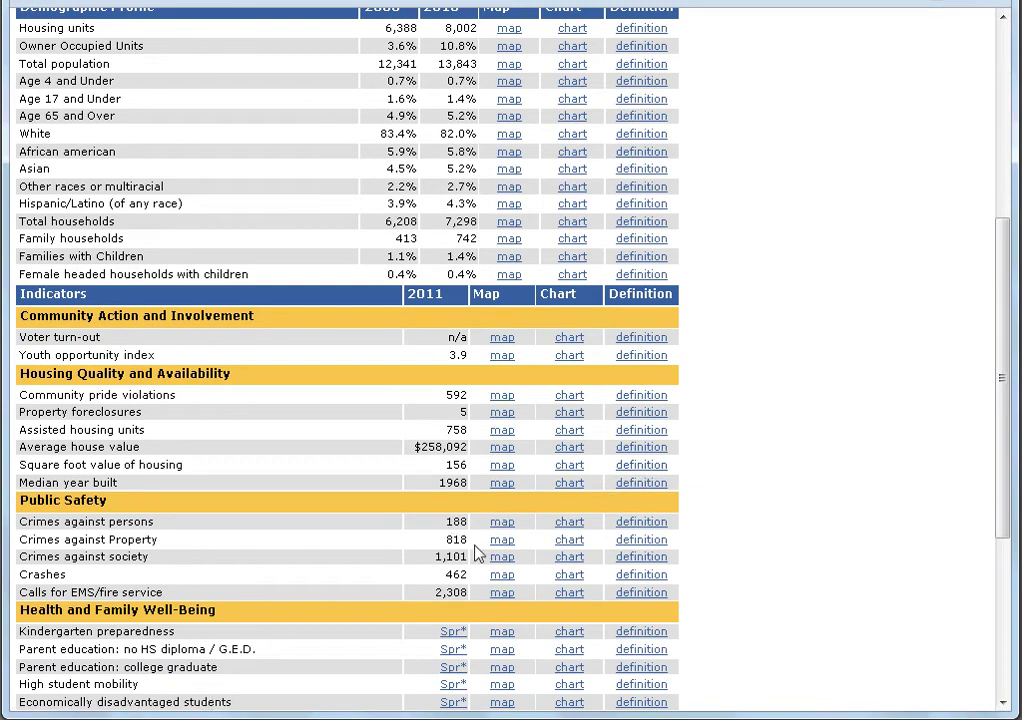
left_click(638, 541)
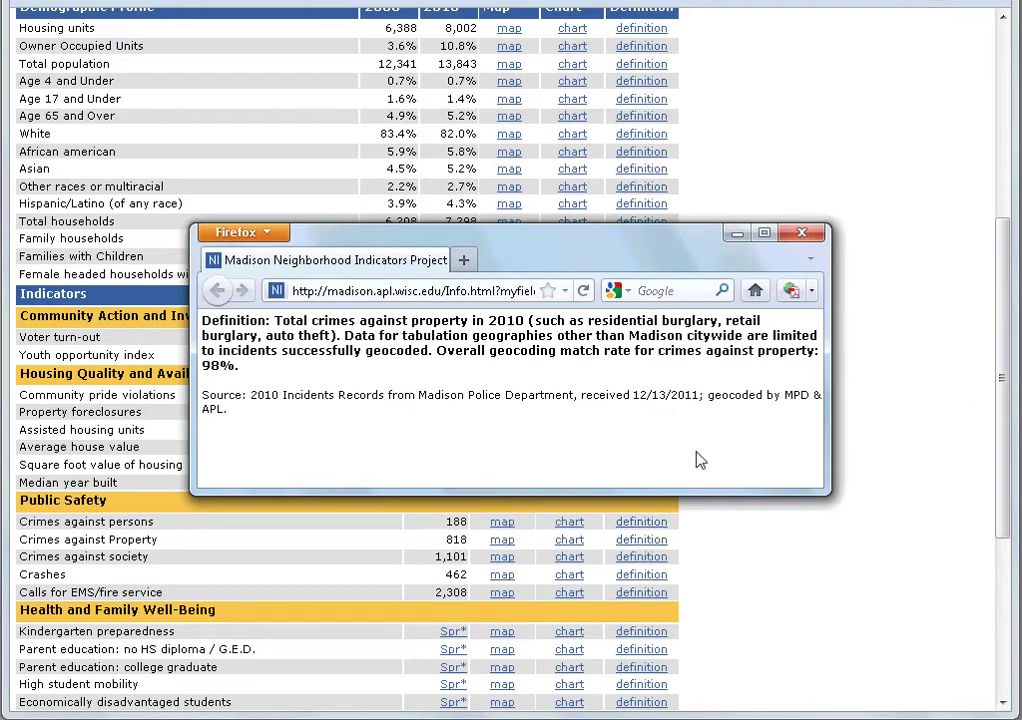
left_click(806, 234)
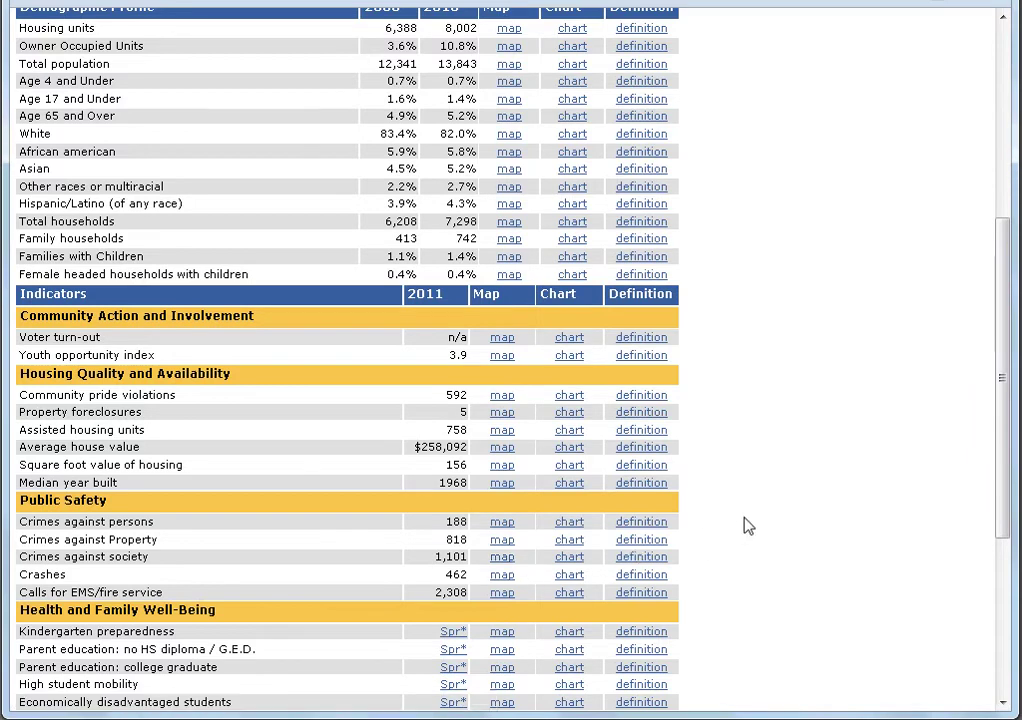
Read the explanation of the suppressed value (Spr*) for Economically disadvantaged students, and close it.
scroll(745, 525, "up", 7)
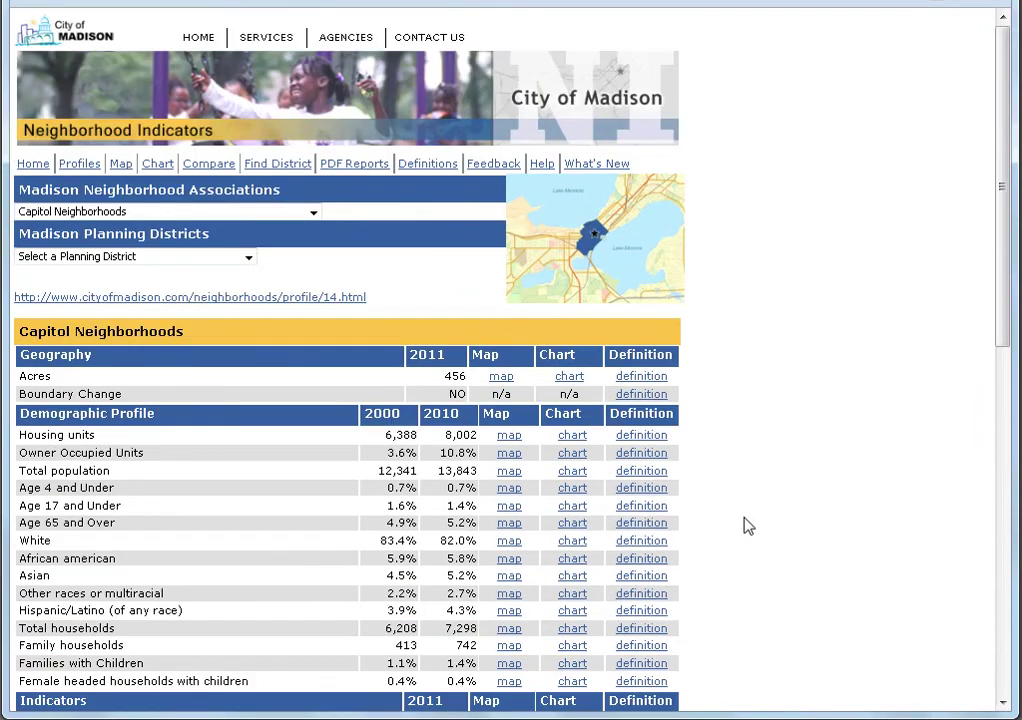
scroll(748, 525, "down", 5)
scroll(748, 524, "down", 3)
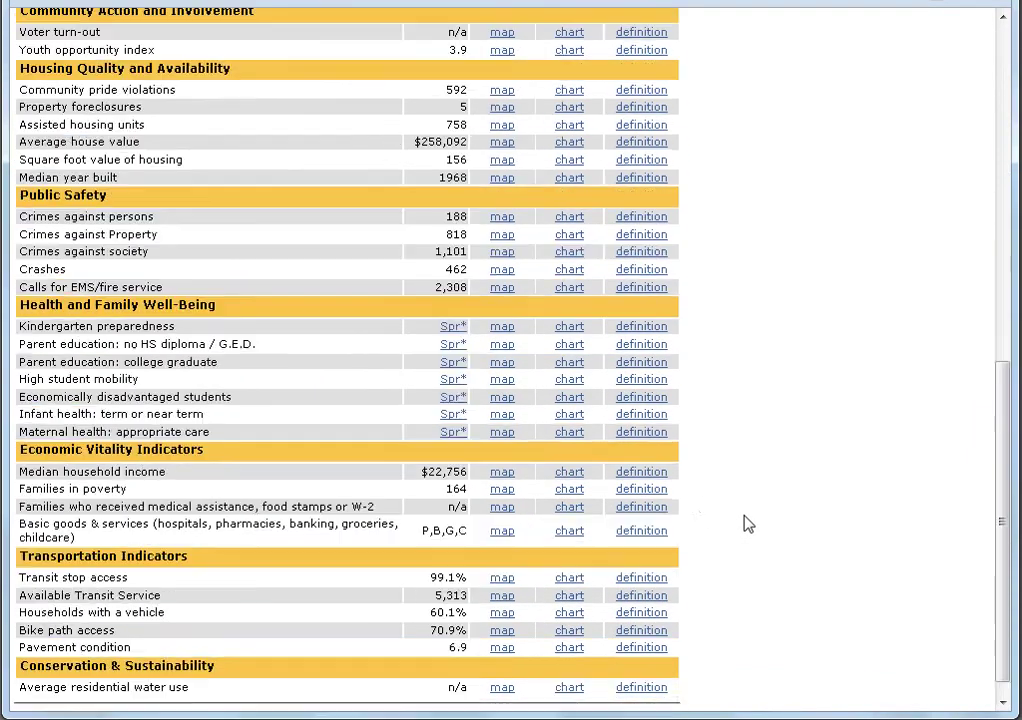
left_click(452, 399)
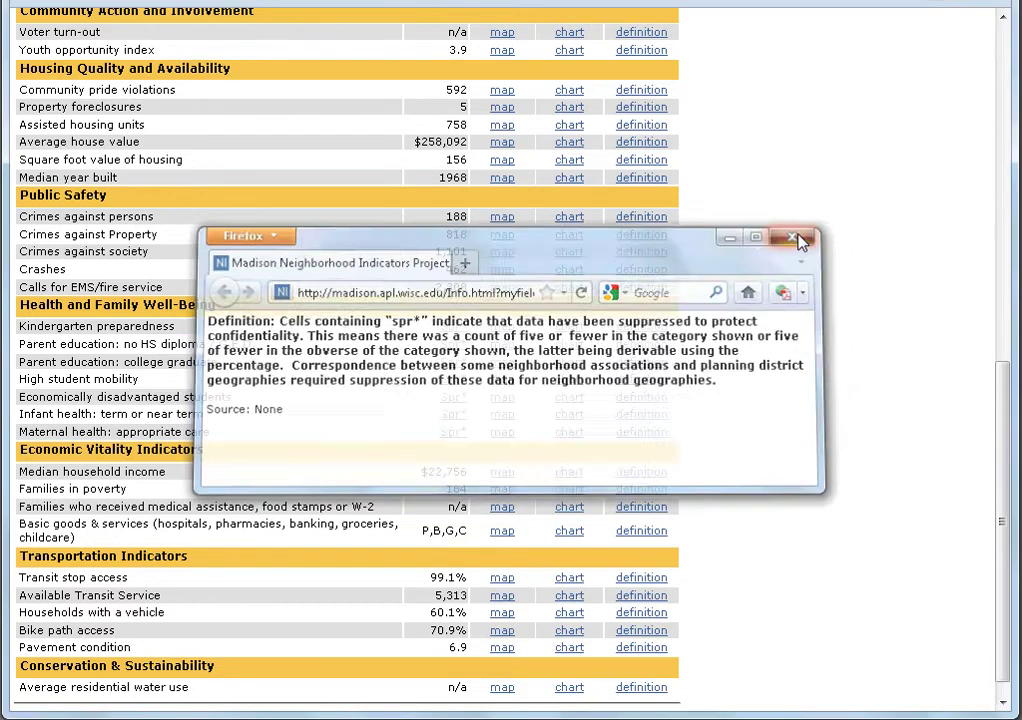
left_click(801, 236)
Switch the profile back to the Cottage Grove Planning District and review its indicators.
scroll(793, 414, "up", 10)
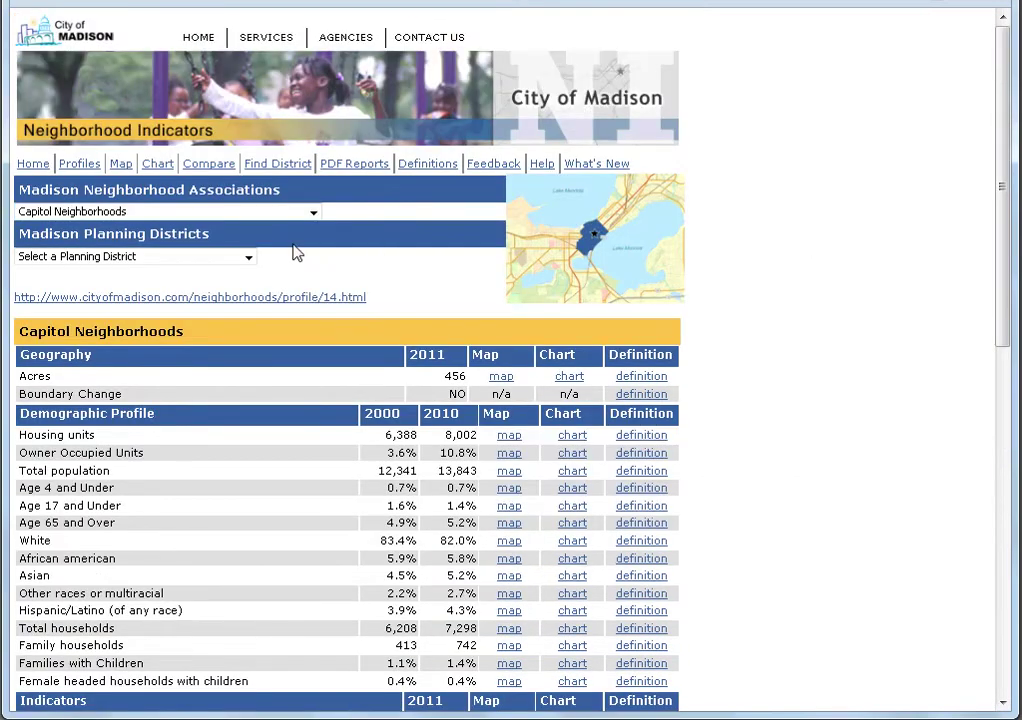
left_click(248, 257)
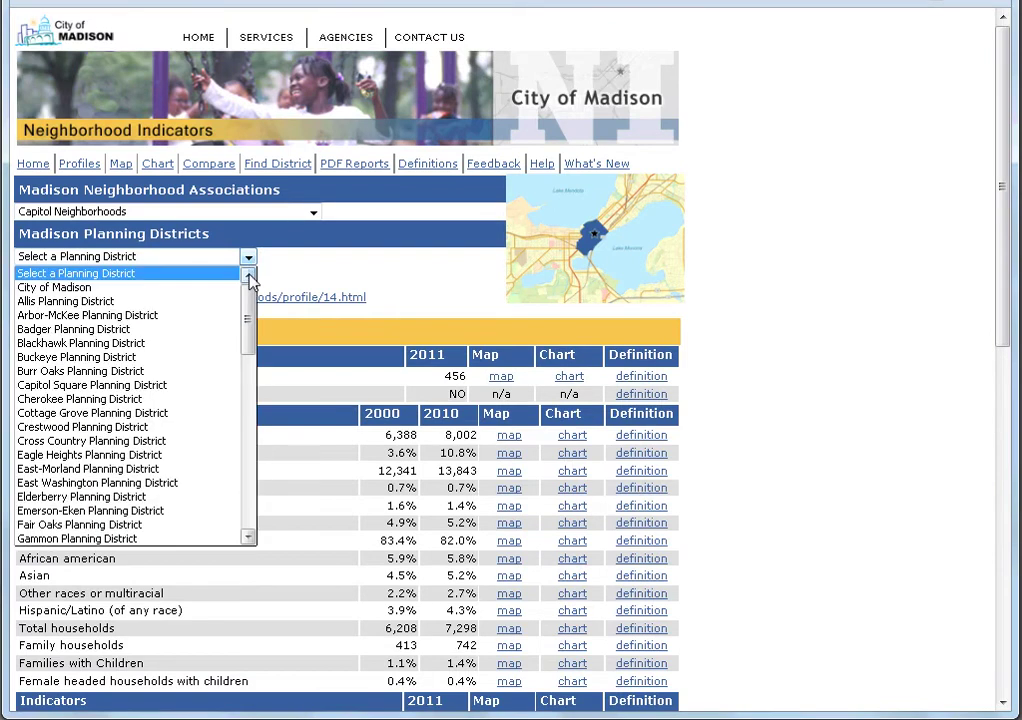
left_click(197, 414)
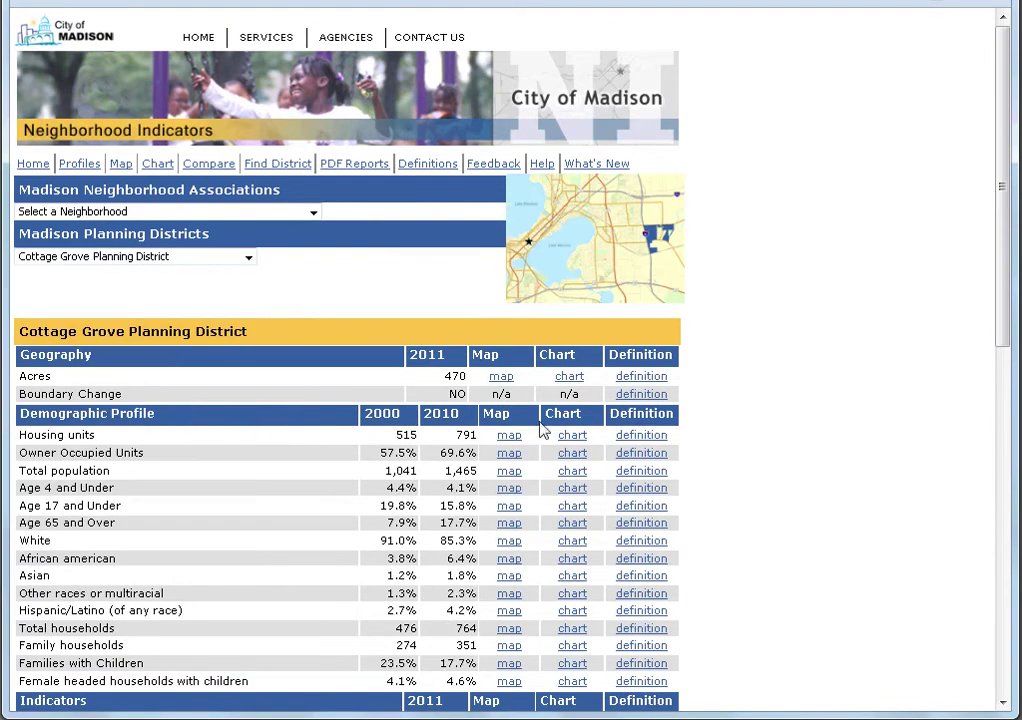
scroll(709, 430, "down", 6)
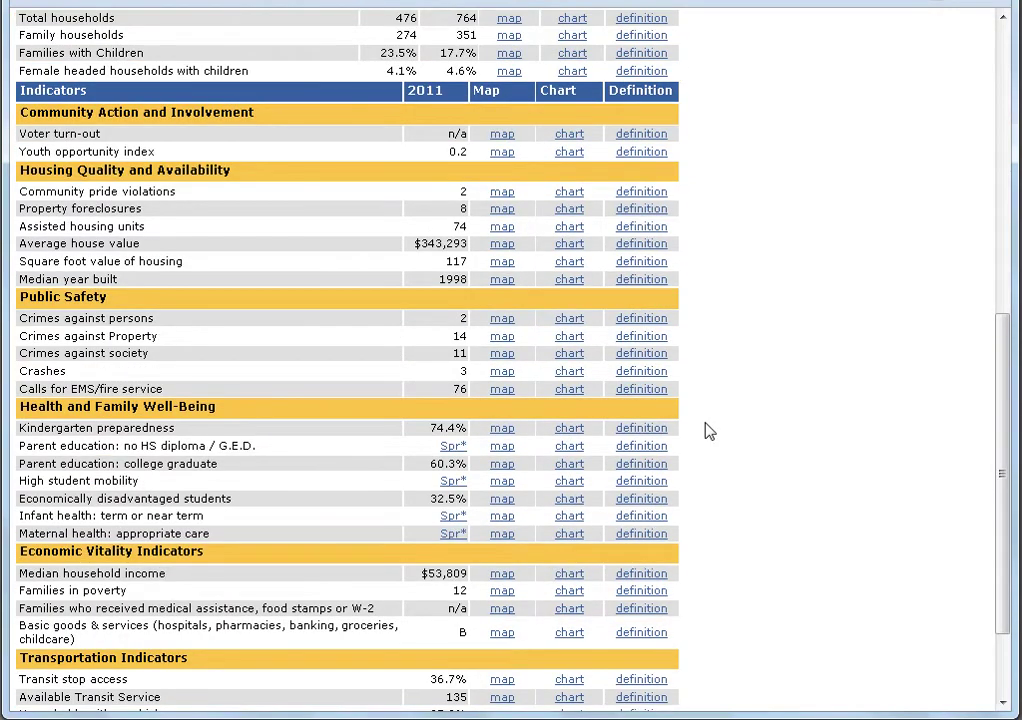
scroll(709, 430, "up", 6)
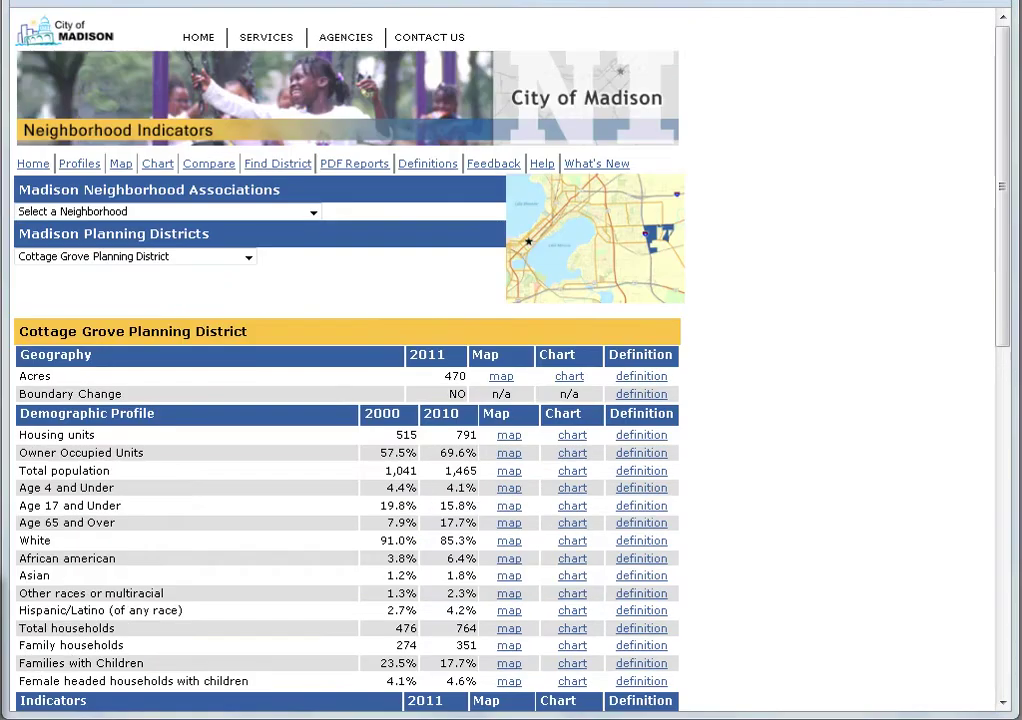
Open the indicator map and set its geography to Planning Districts with the year 2011.
left_click(120, 165)
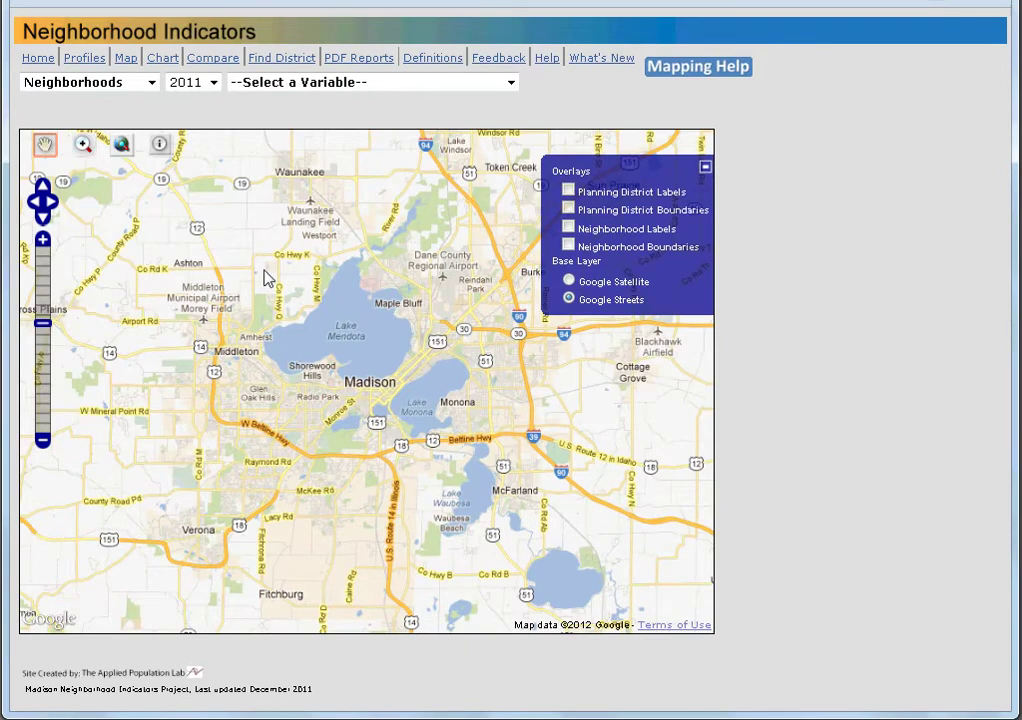
left_click(152, 84)
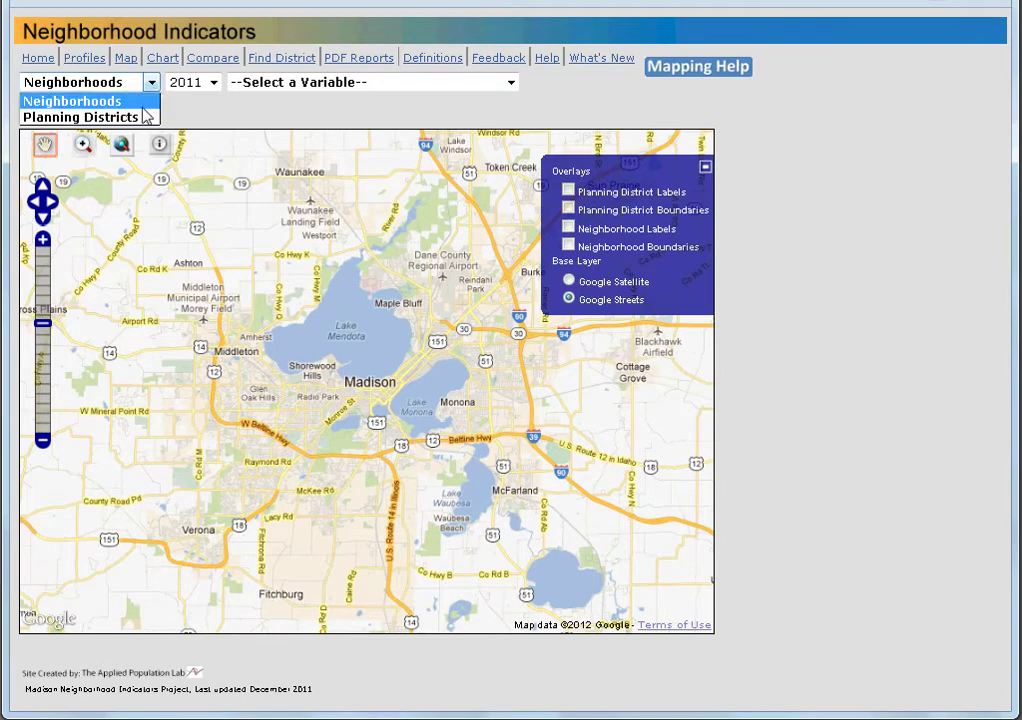
left_click(140, 123)
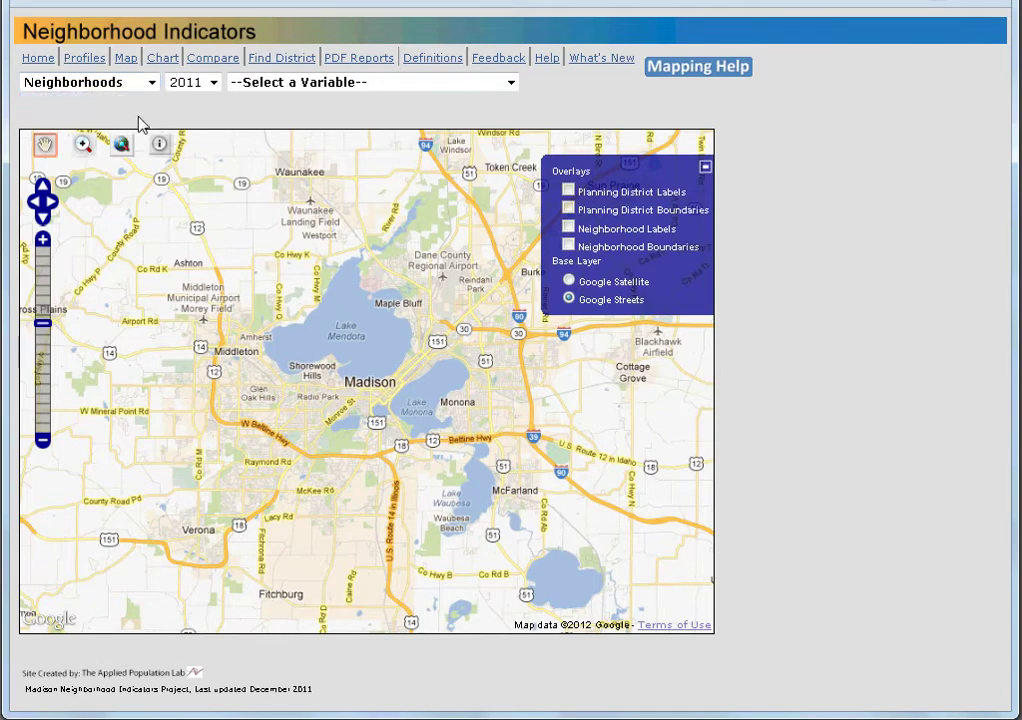
left_click(214, 83)
left_click(203, 150)
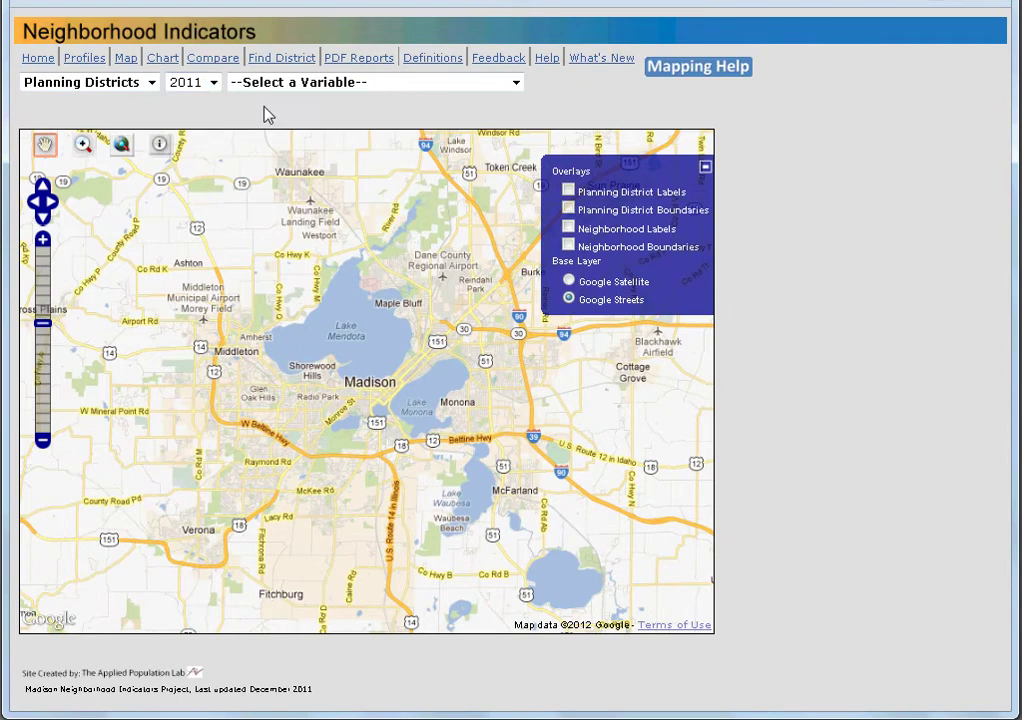
Map the Kindergarten preparedness variable.
left_click(297, 86)
scroll(390, 225, "down", 3)
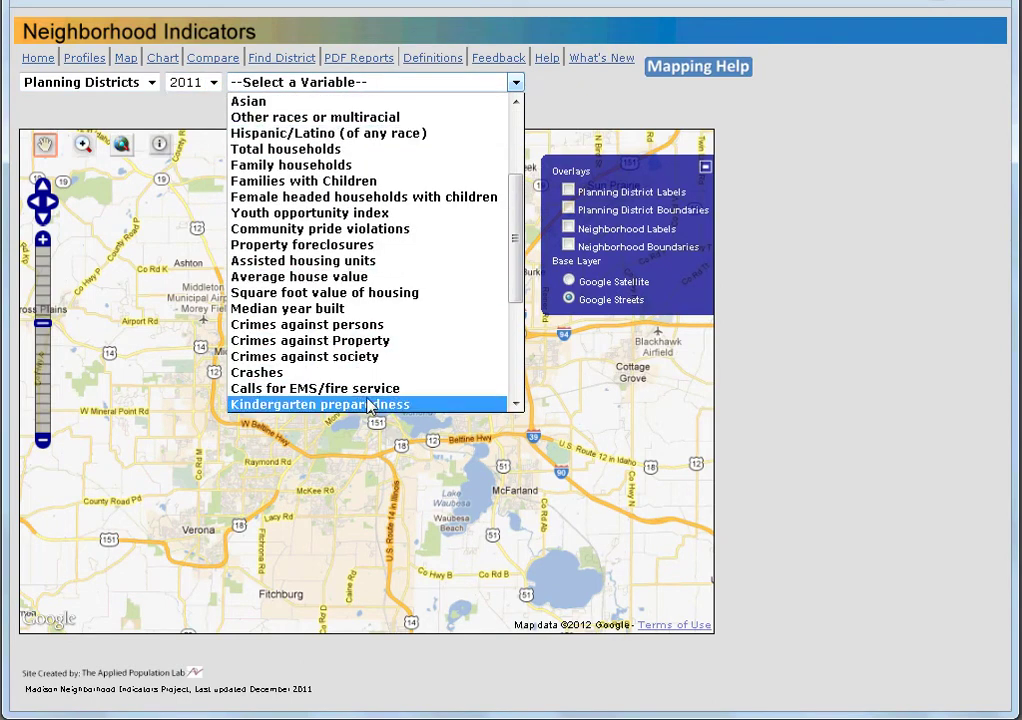
left_click(369, 405)
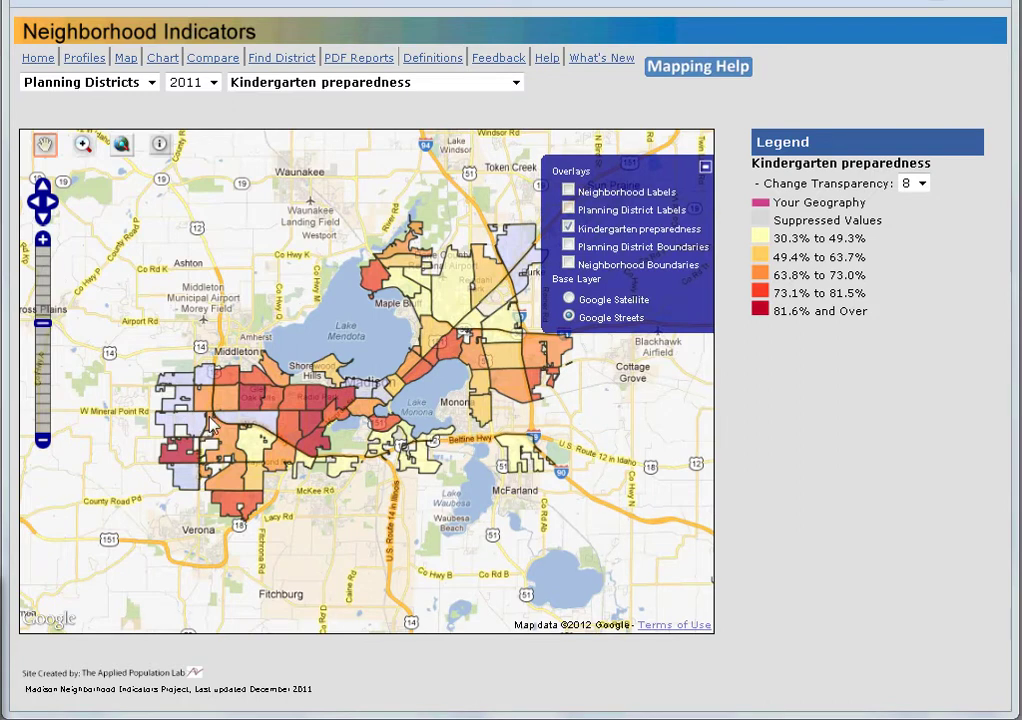
Show the planning districts around Lake Wingra on the Google Satellite base layer.
left_click(84, 145)
left_click_drag(155, 250, 280, 355)
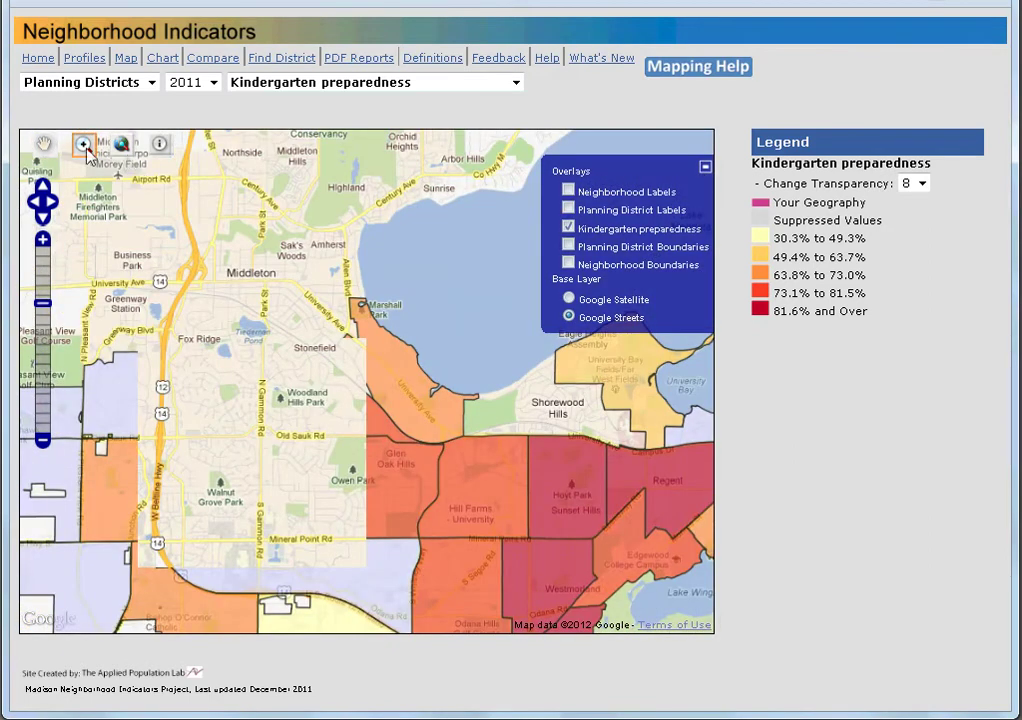
left_click(45, 146)
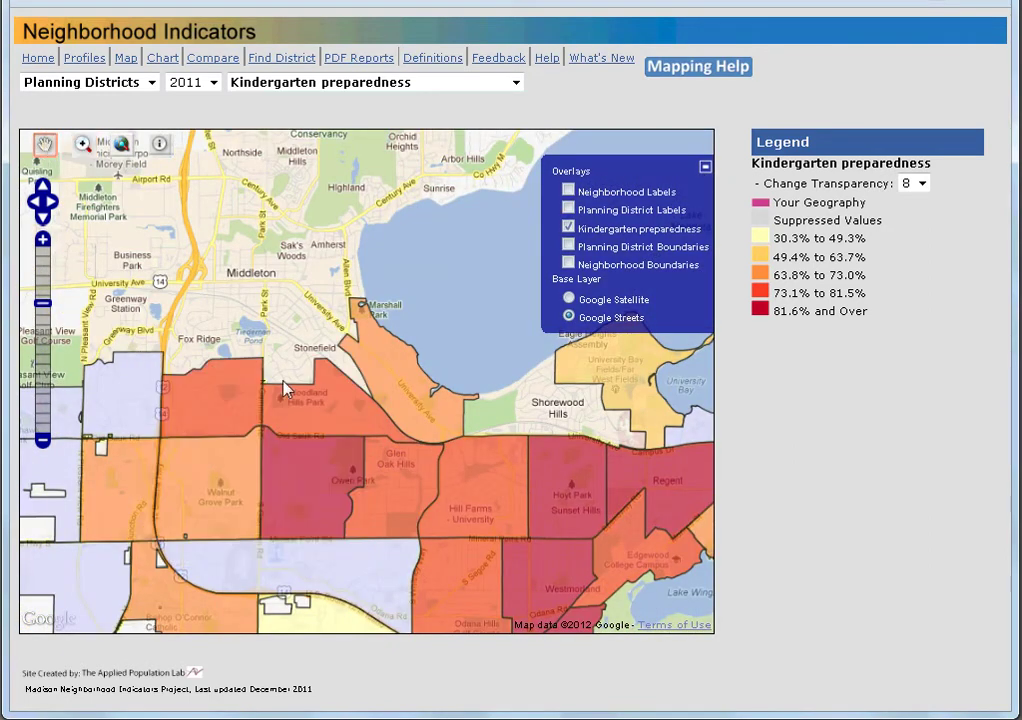
left_click_drag(500, 490, 303, 349)
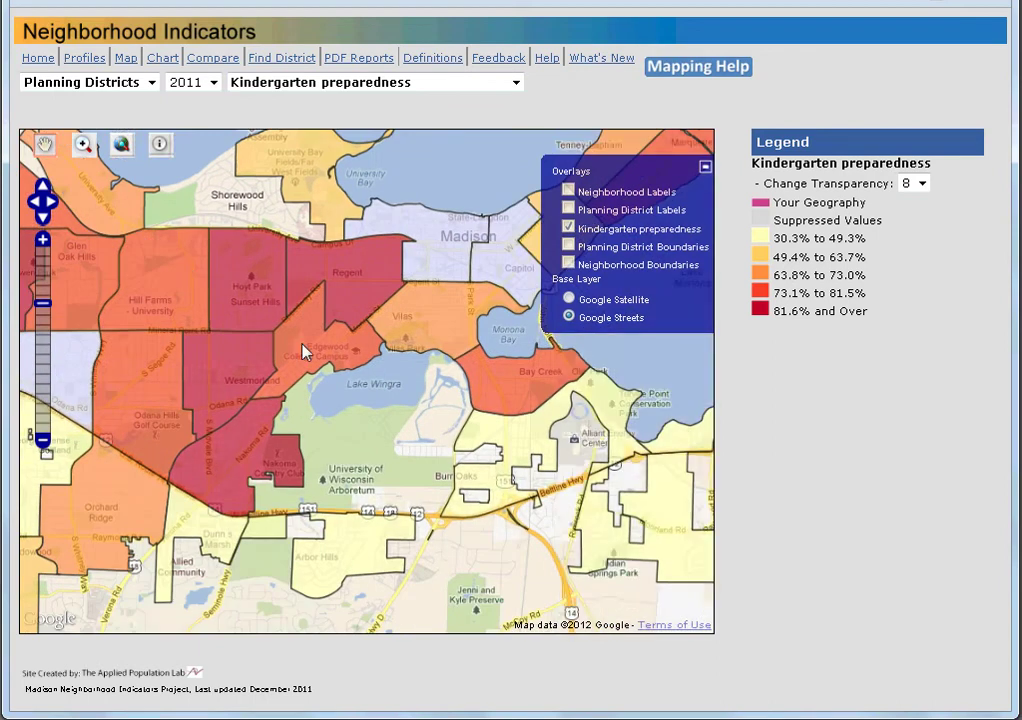
left_click(569, 301)
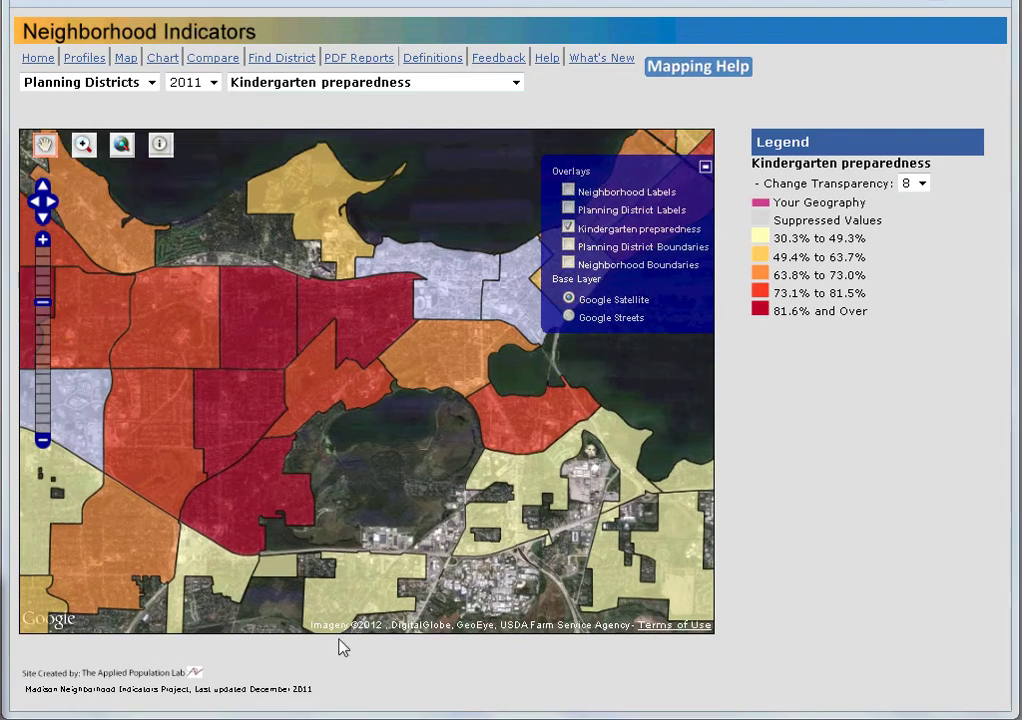
Identify the Nakoma Planning District on the map and read through its PDF profile report.
left_click(161, 146)
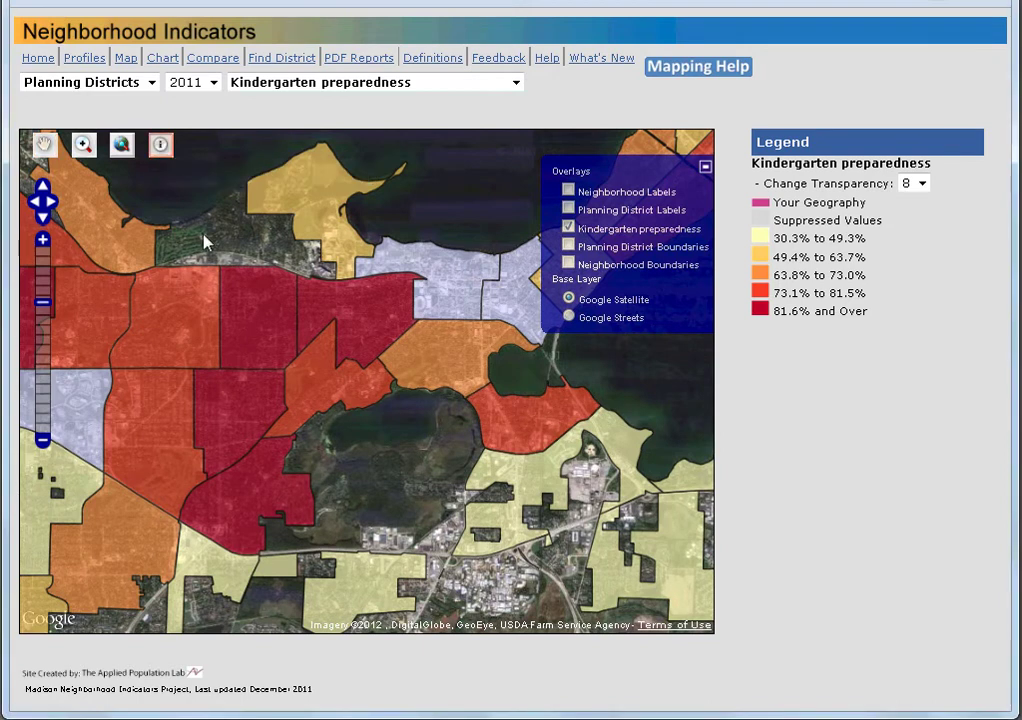
left_click(261, 489)
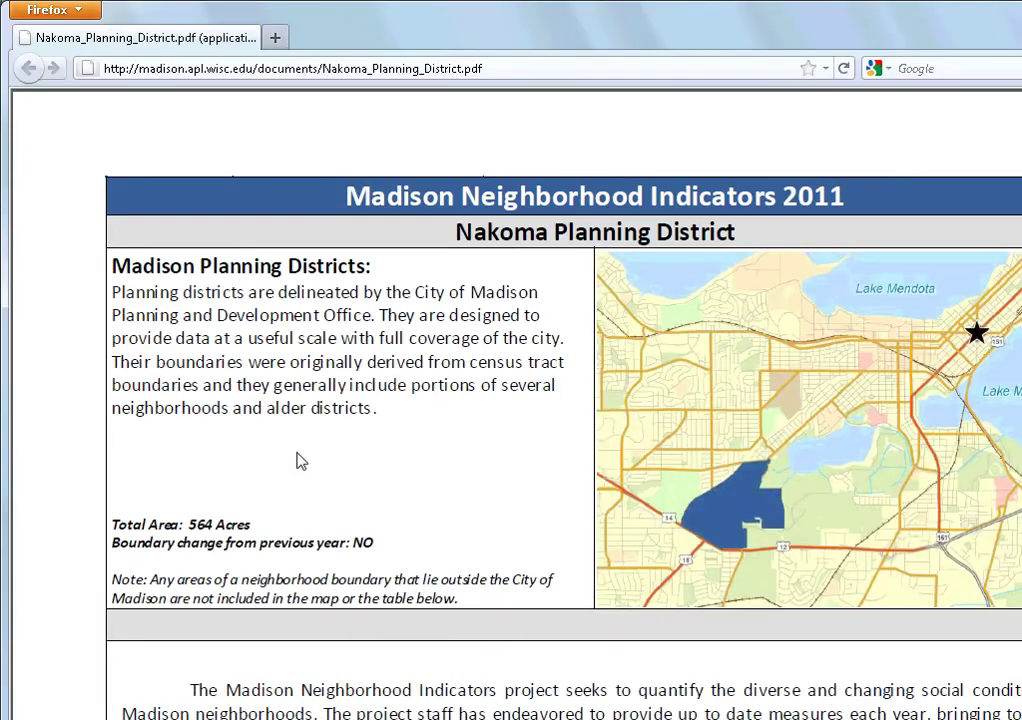
scroll(300, 455, "down", 2)
scroll(299, 459, "down", 2)
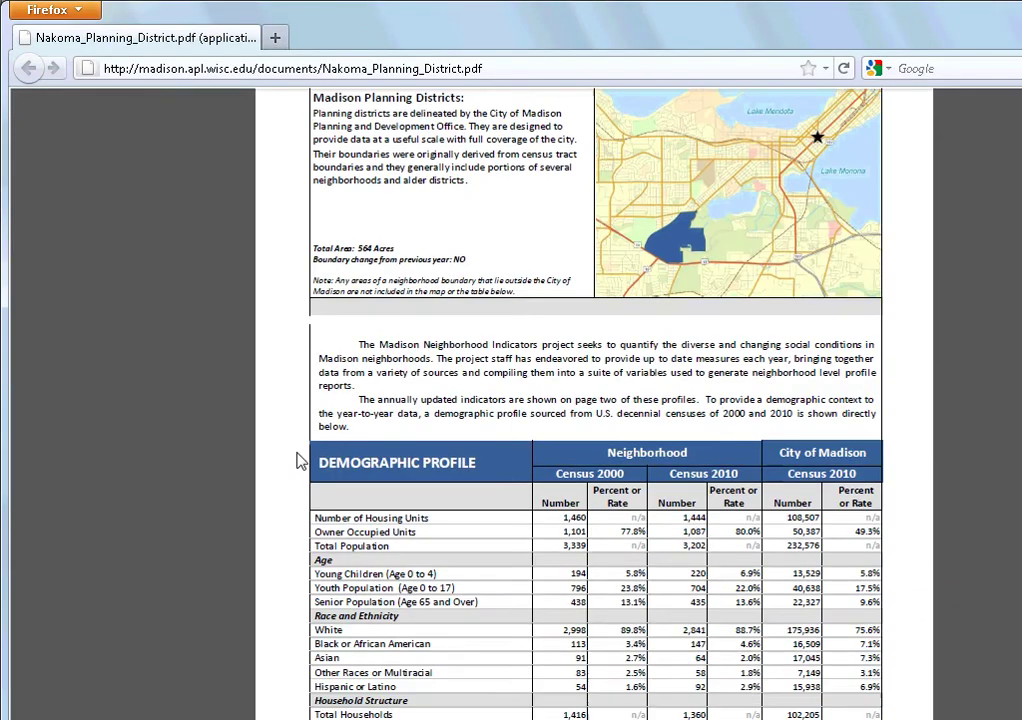
scroll(298, 460, "down", 5)
scroll(300, 461, "down", 6)
scroll(300, 460, "down", 4)
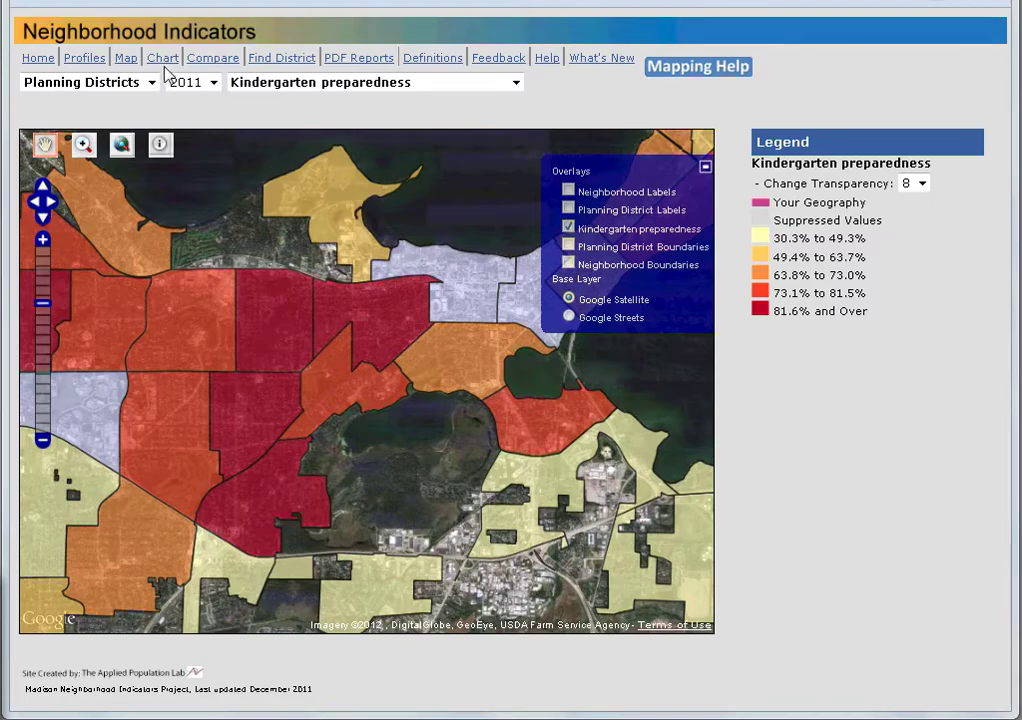
Open the line chart tool and set the first geography to the neighborhood Bram's Addition Neighborhood Assn.
left_click(162, 58)
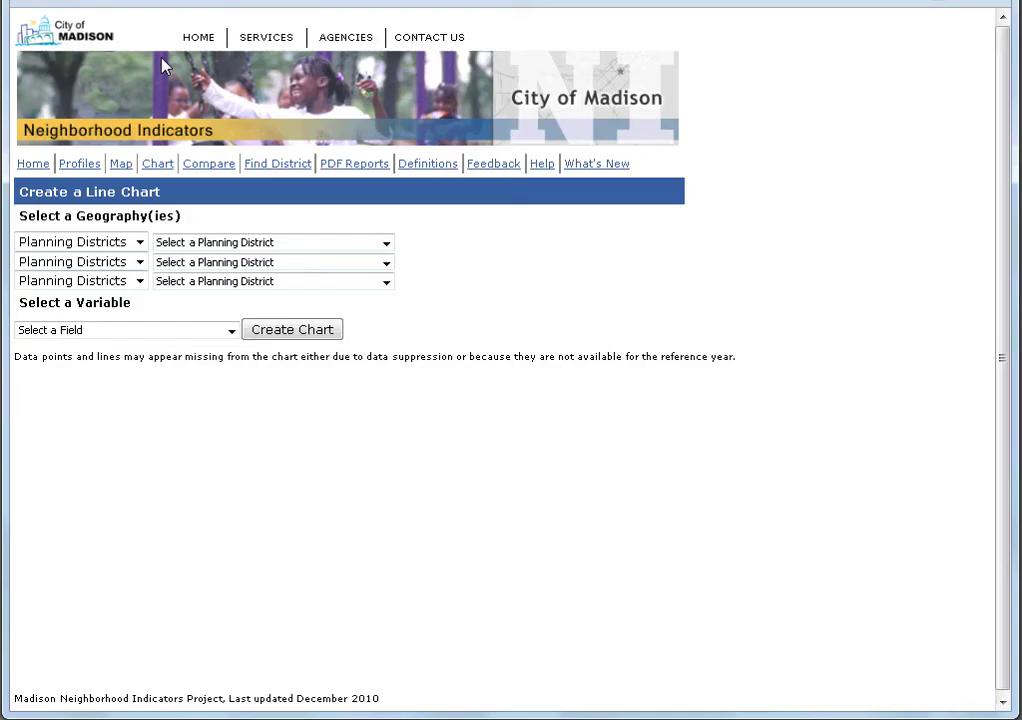
left_click(140, 242)
left_click(125, 277)
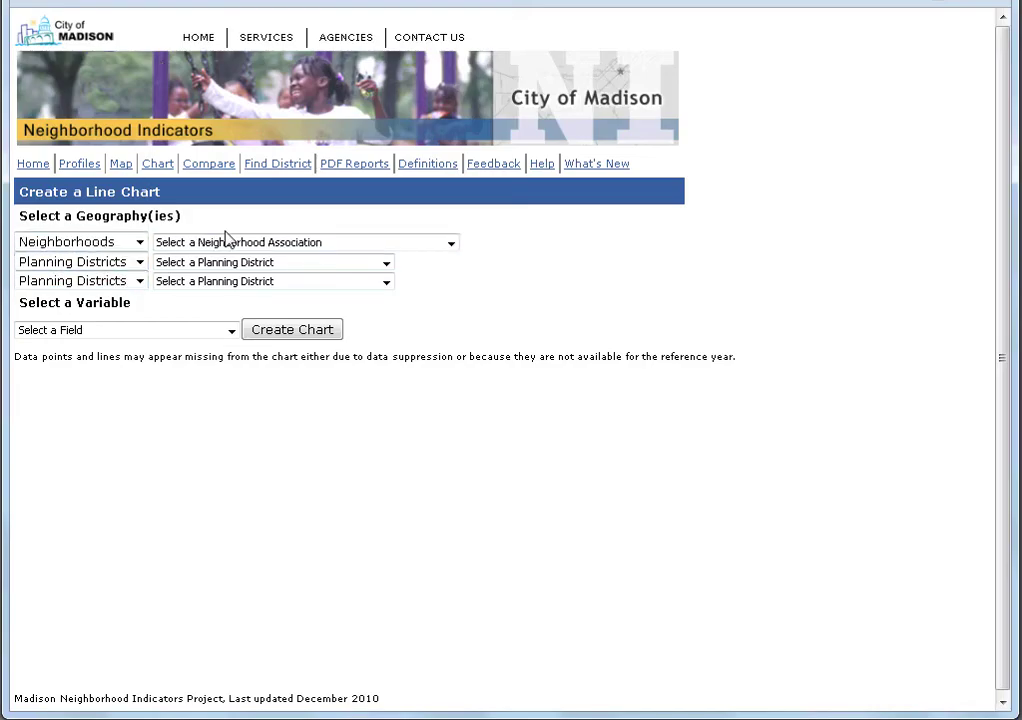
left_click(228, 242)
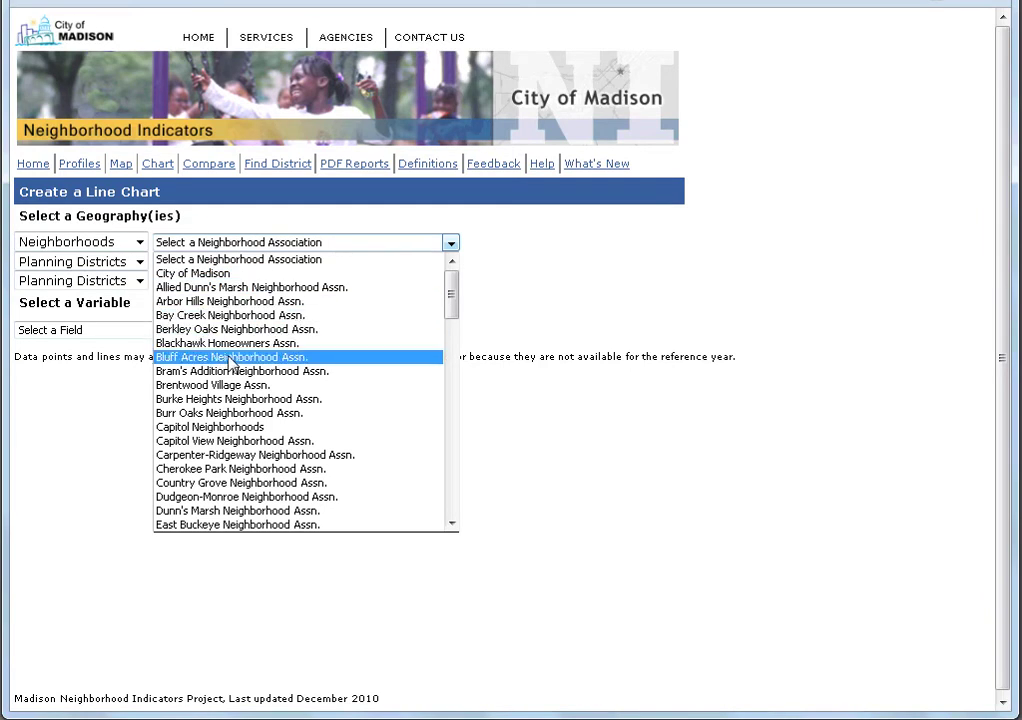
left_click(188, 384)
Set the second chart geography to the neighborhood Hill Farms, University Neighborhood Assn.
left_click(140, 262)
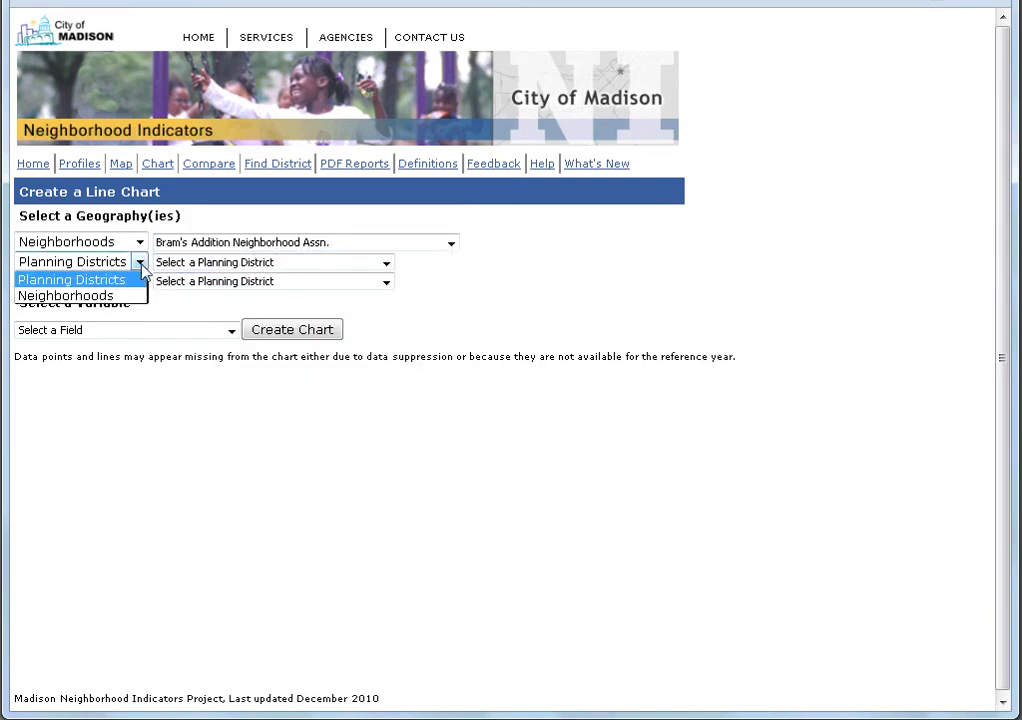
left_click(75, 296)
left_click(208, 264)
scroll(265, 385, "down", 4)
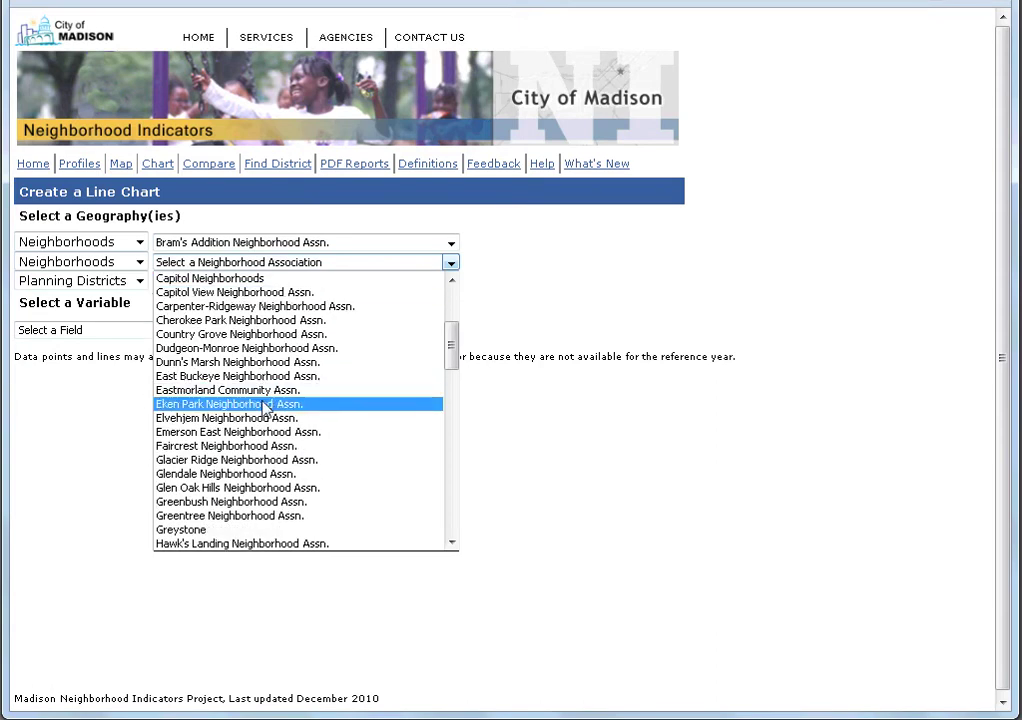
scroll(259, 443, "down", 3)
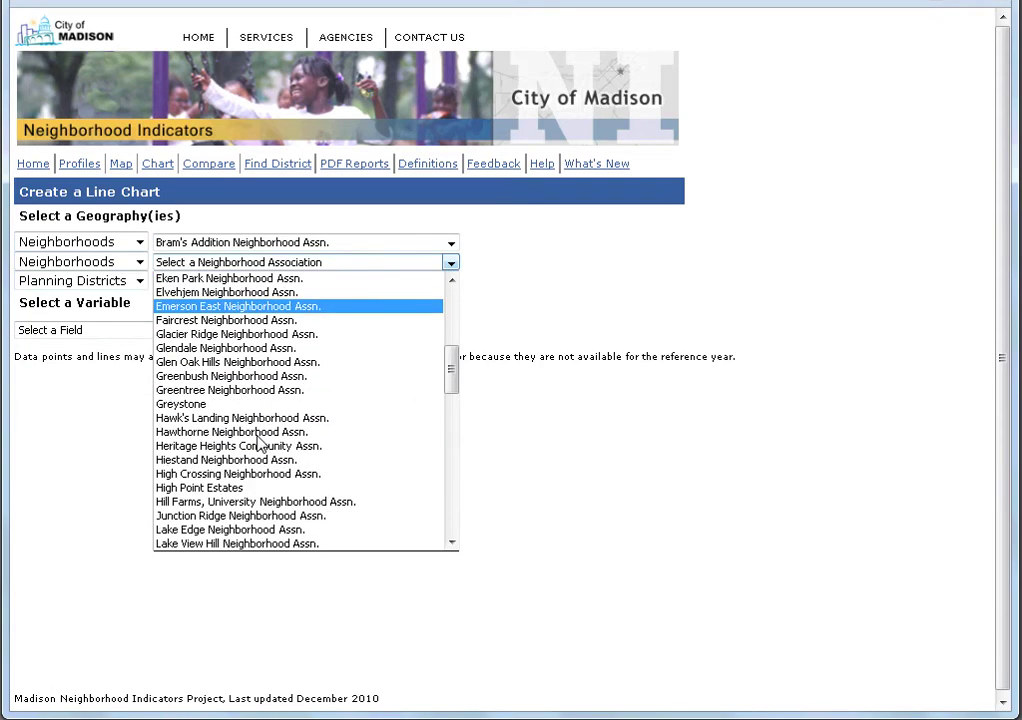
left_click(223, 503)
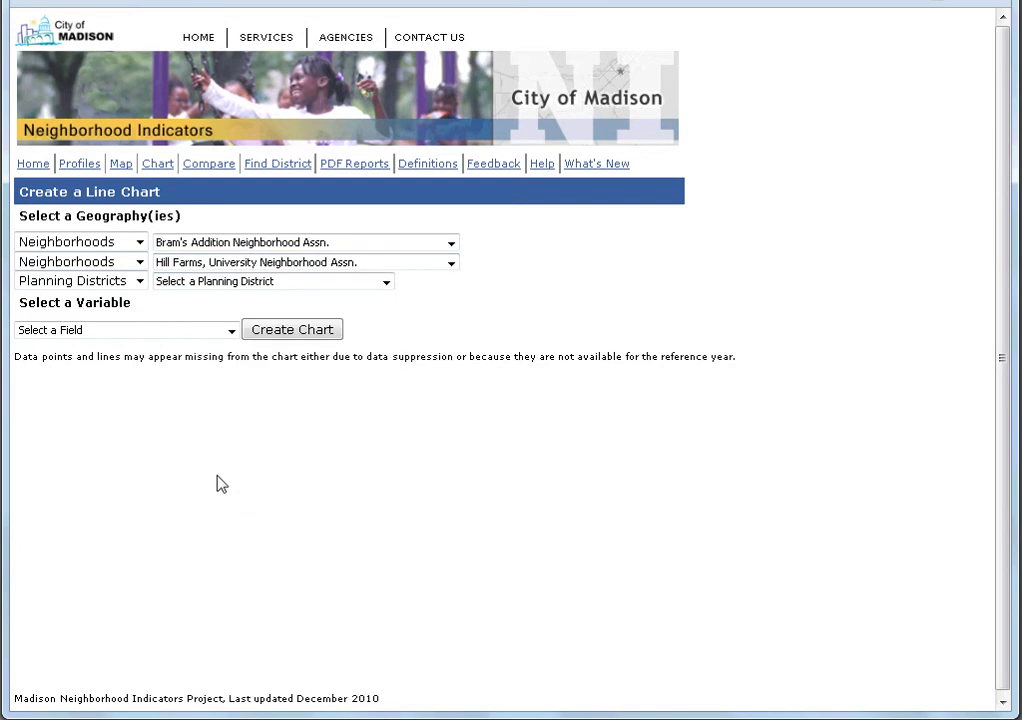
Add City of Madison as the third geography and create the line chart for Age 65 and Over.
left_click(205, 283)
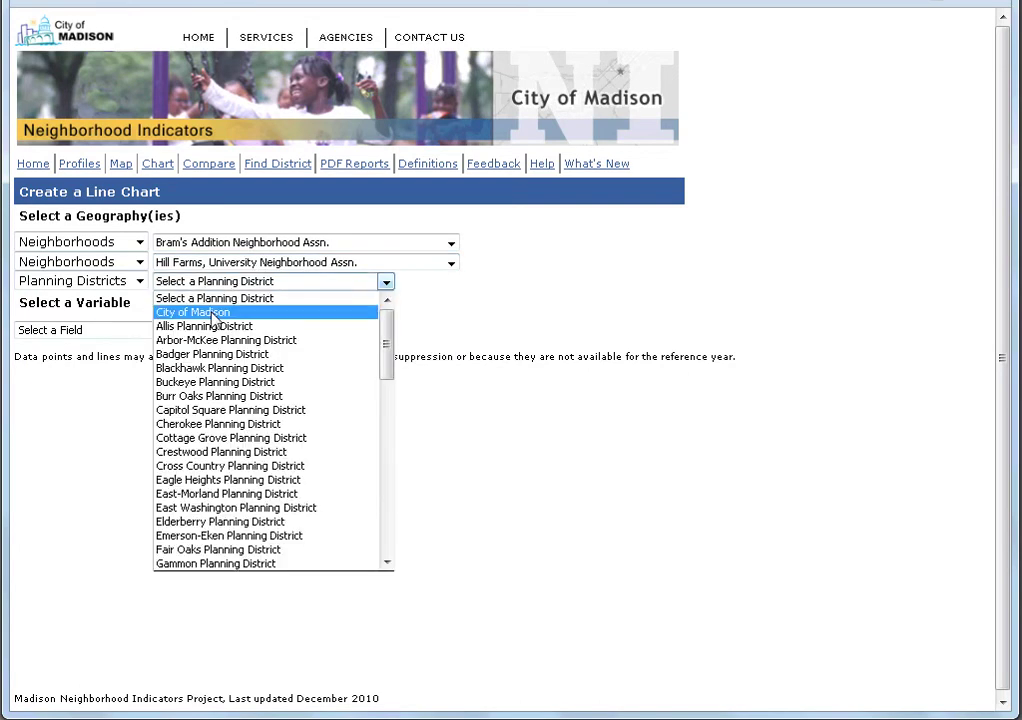
left_click(210, 312)
left_click(231, 331)
left_click_drag(234, 392, 228, 365)
left_click(157, 434)
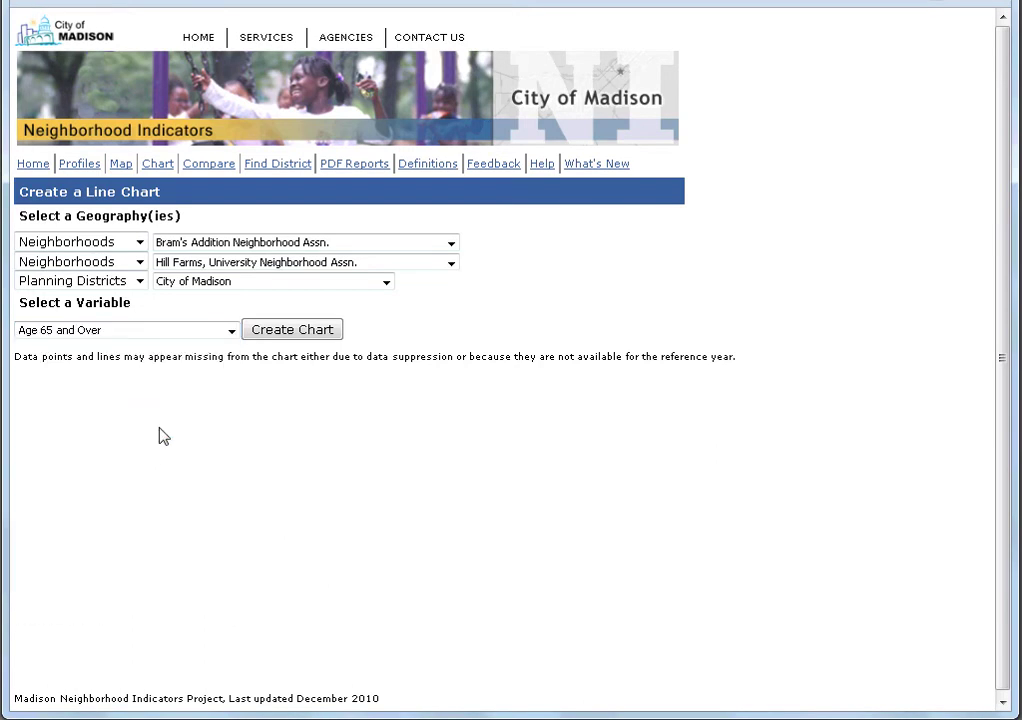
left_click(295, 335)
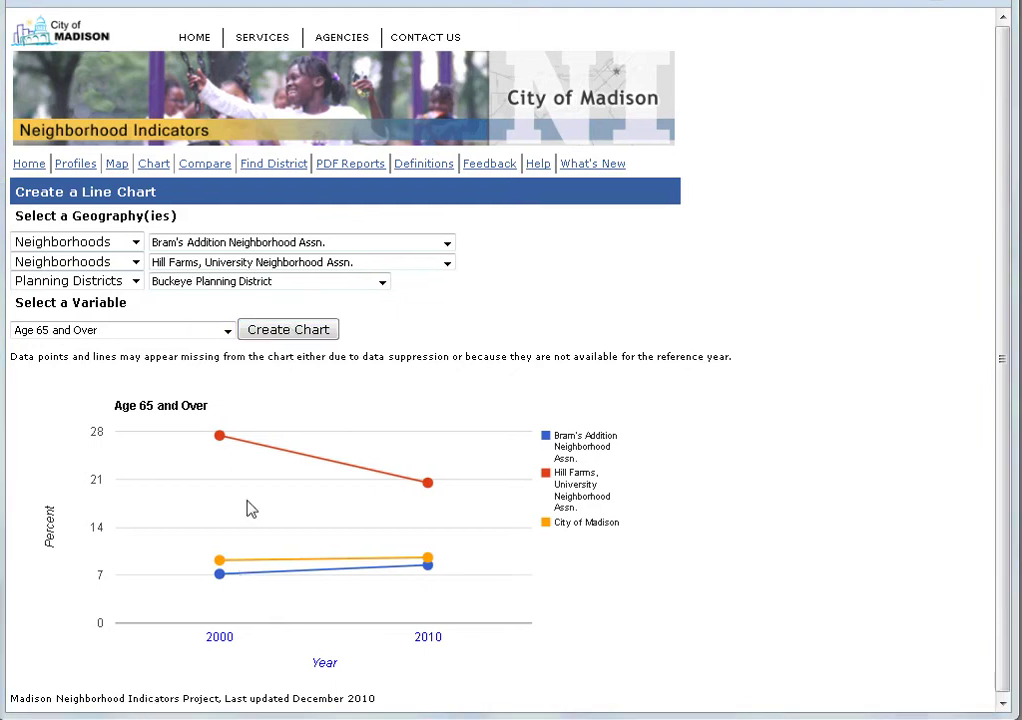
Replace the third geography with Badger Planning District and create the chart for Community pride violations.
left_click(381, 283)
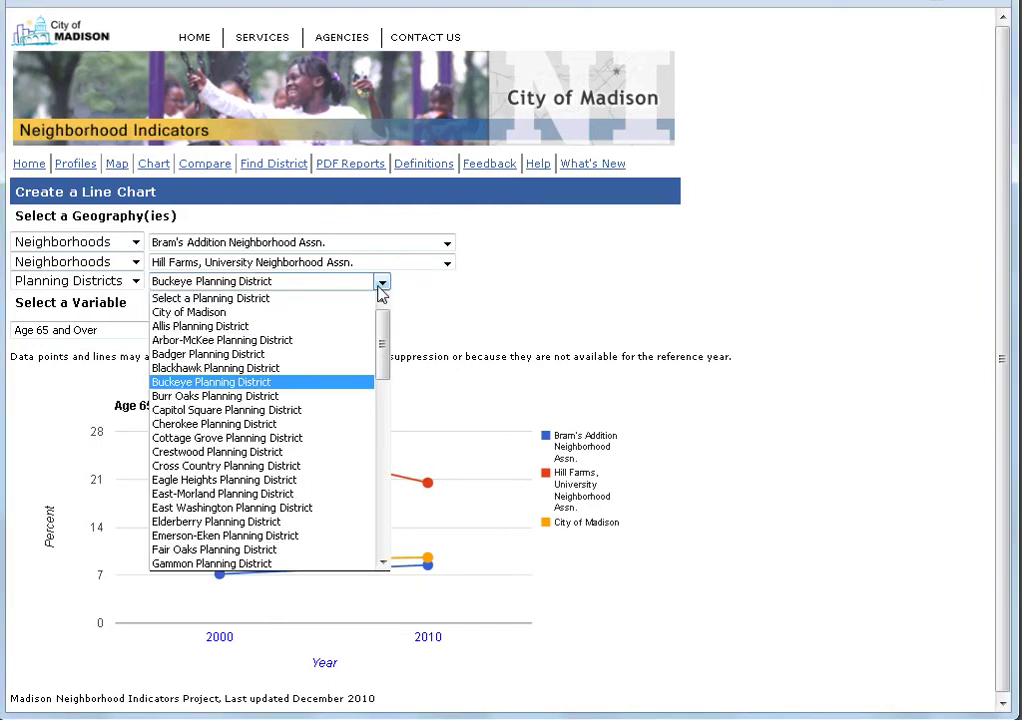
left_click(302, 355)
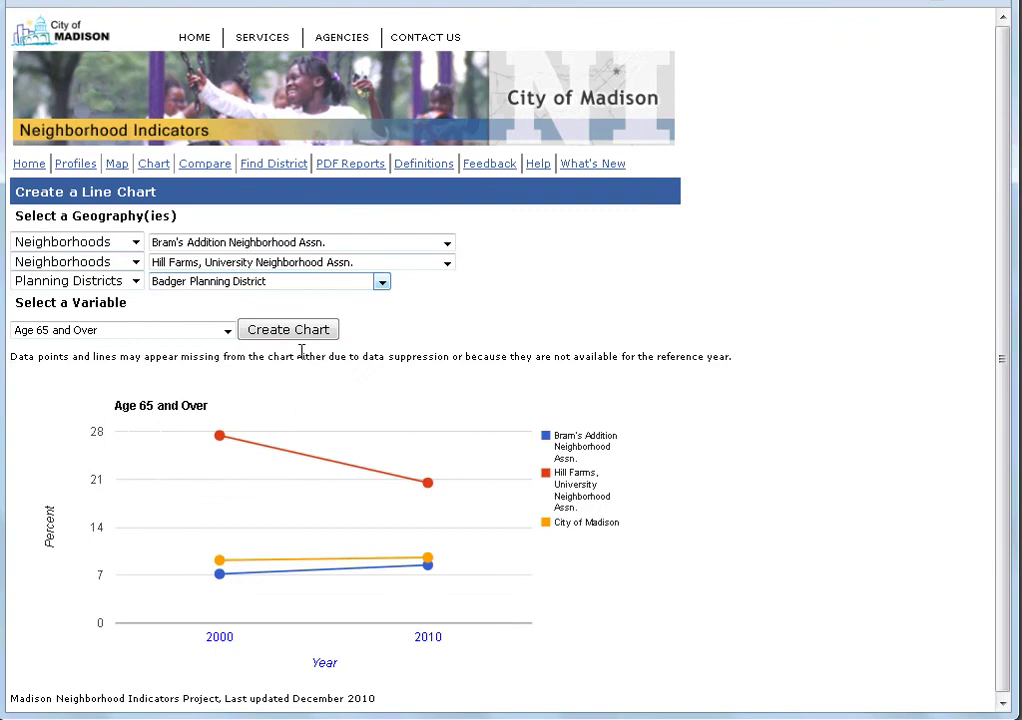
left_click(229, 331)
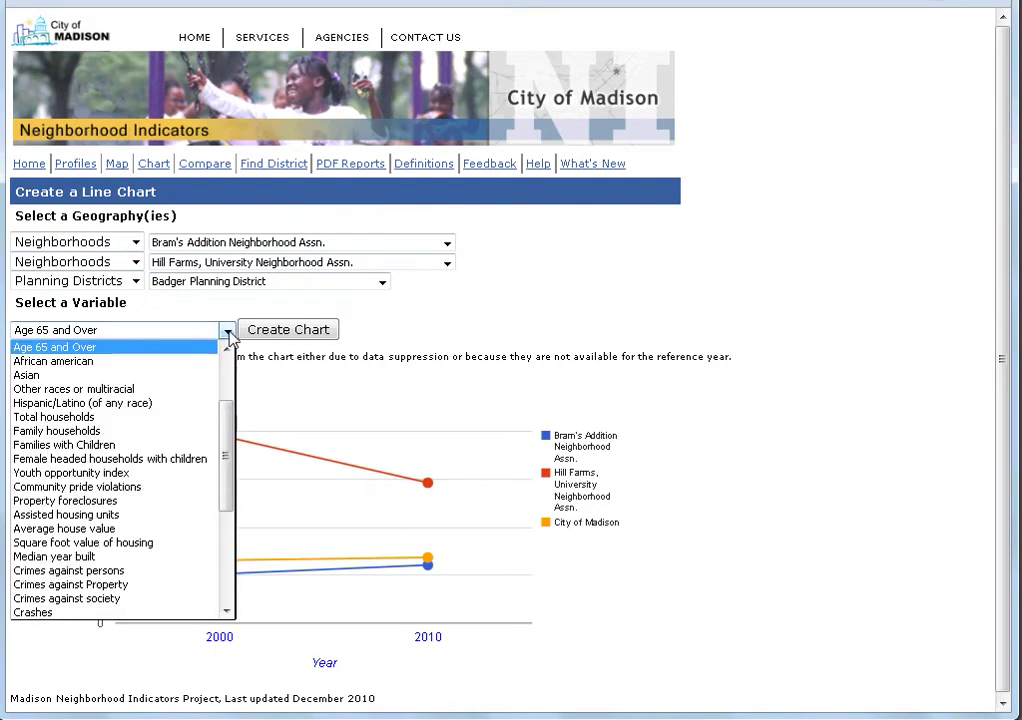
left_click(160, 487)
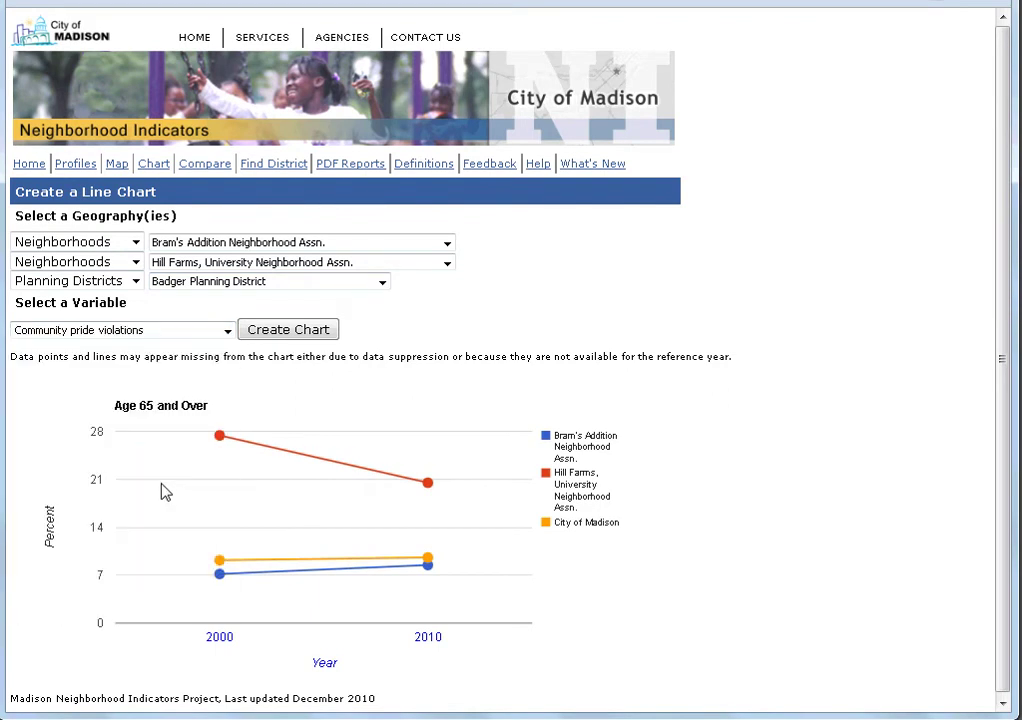
left_click(329, 331)
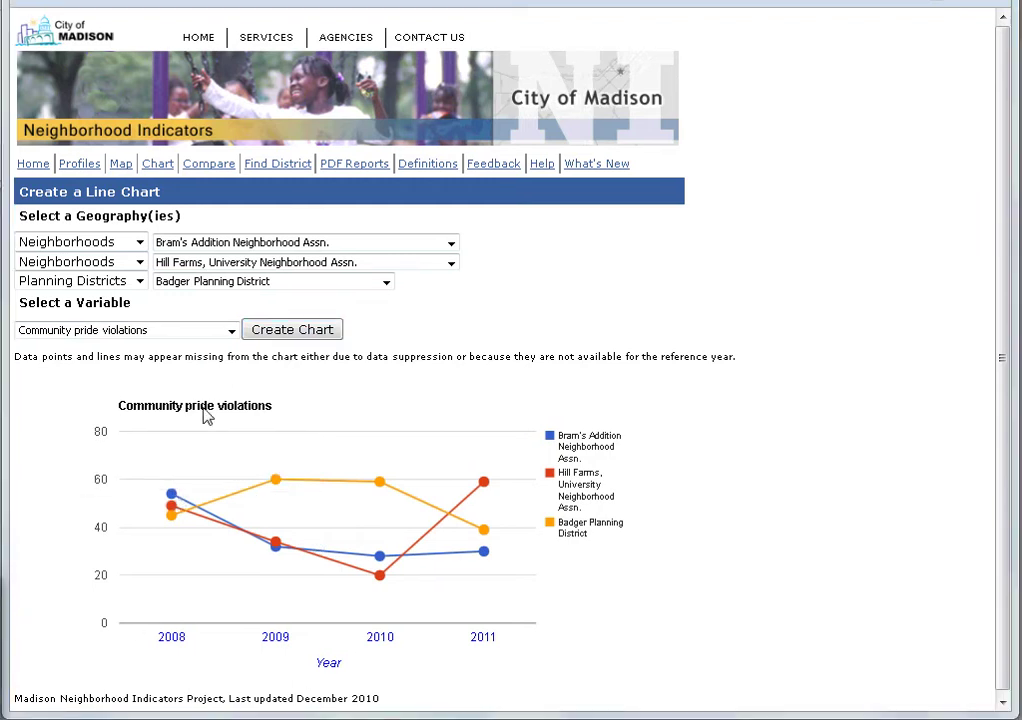
Create the line chart for the Pavement condition variable with the same three geographies.
left_click(231, 331)
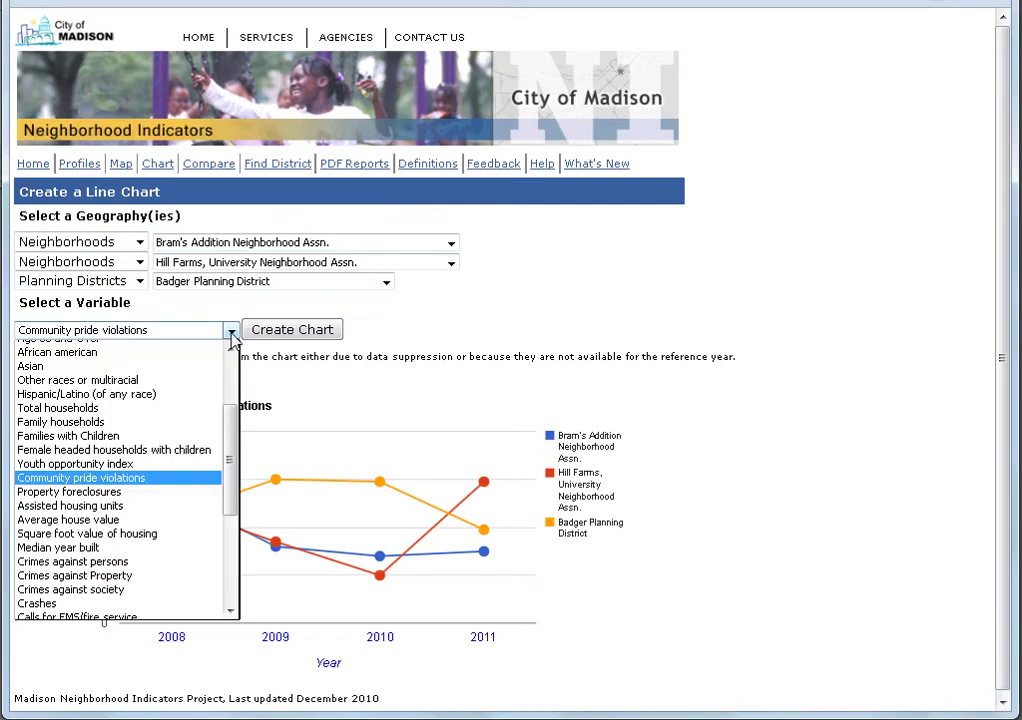
scroll(186, 454, "down", 5)
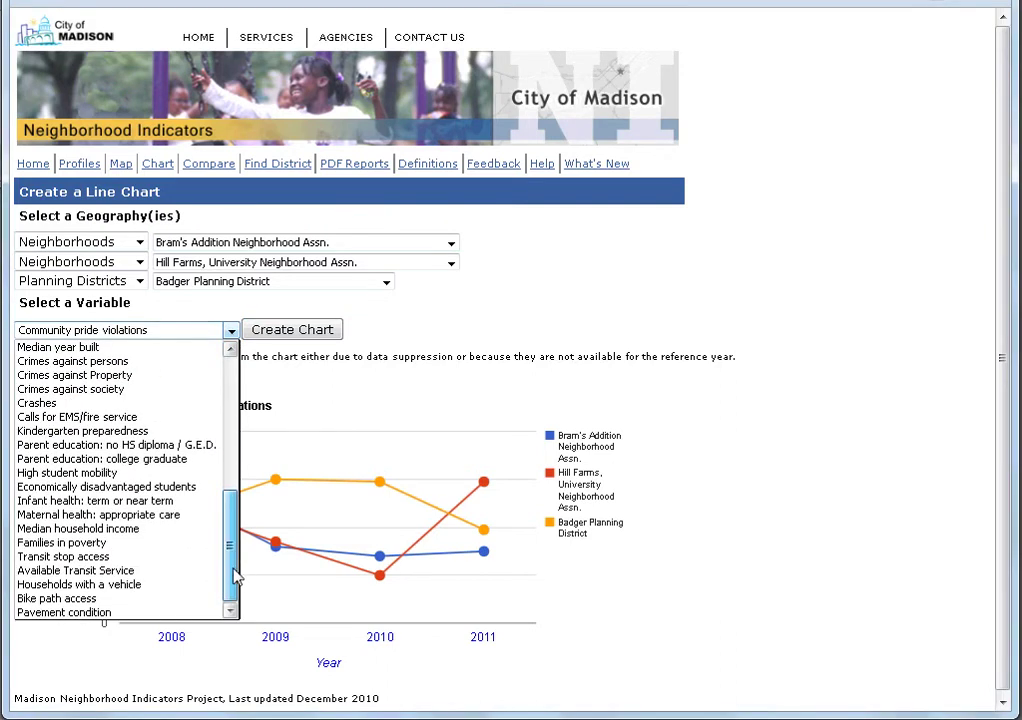
left_click(176, 612)
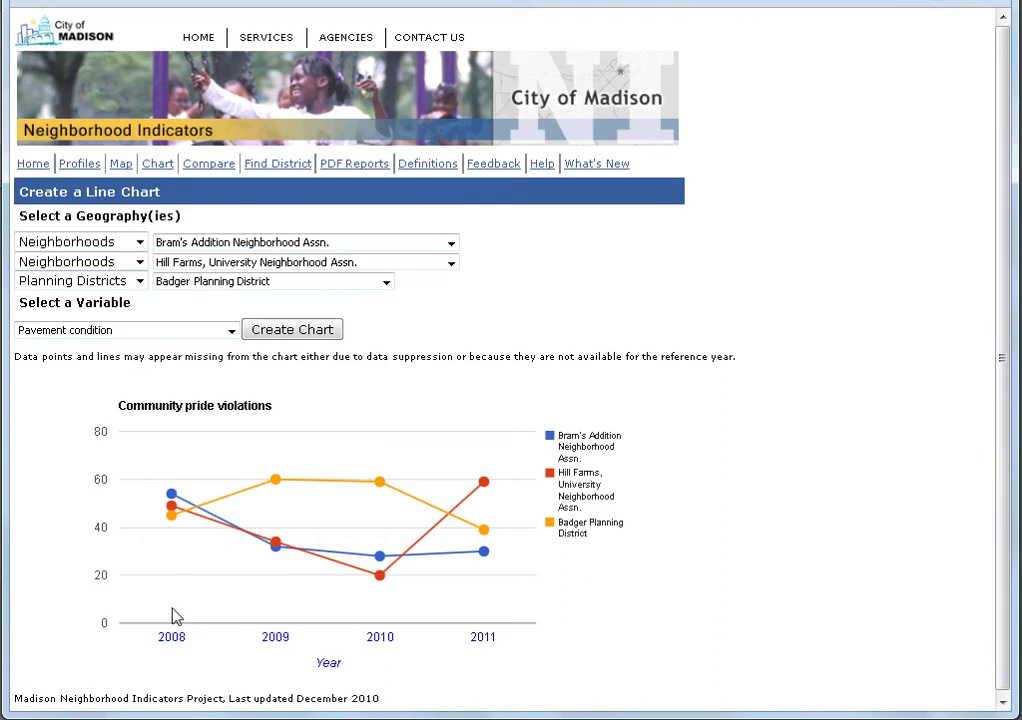
left_click(296, 339)
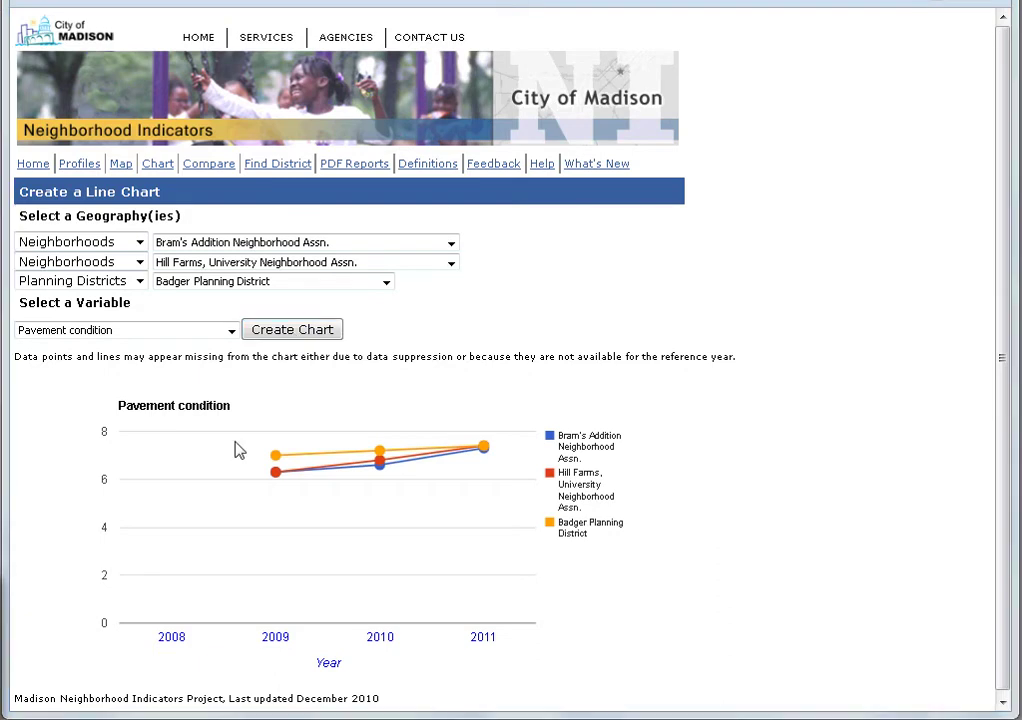
Open the tool for comparing multiple geographies and set the first geography to Greentree Neighborhood Assn.
left_click(204, 165)
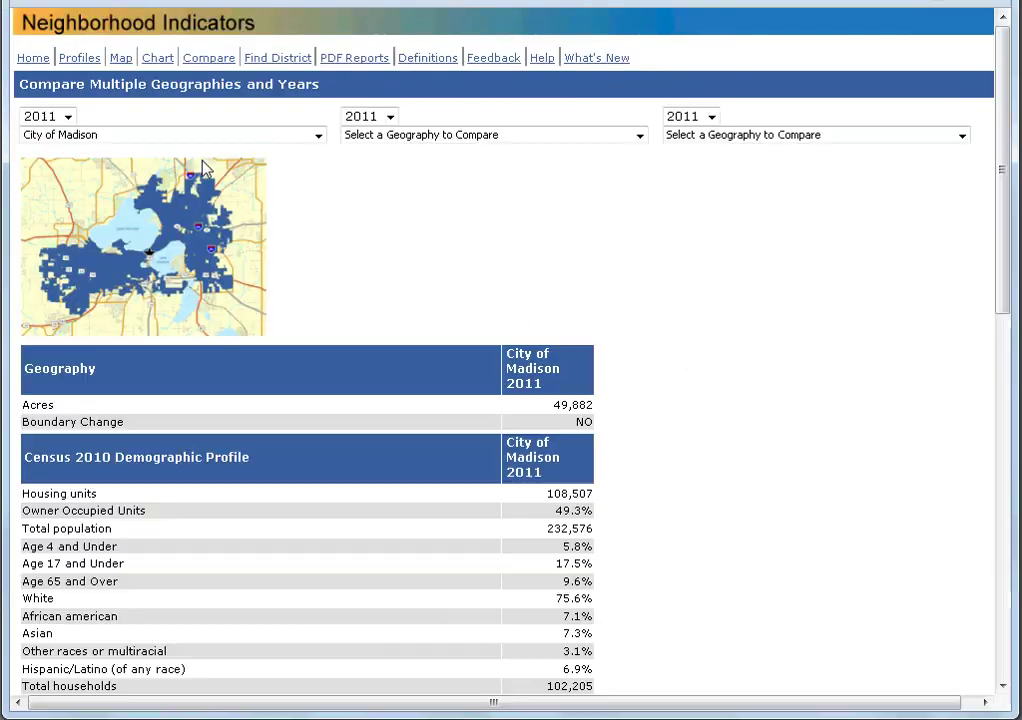
left_click(318, 135)
left_click_drag(319, 170, 319, 212)
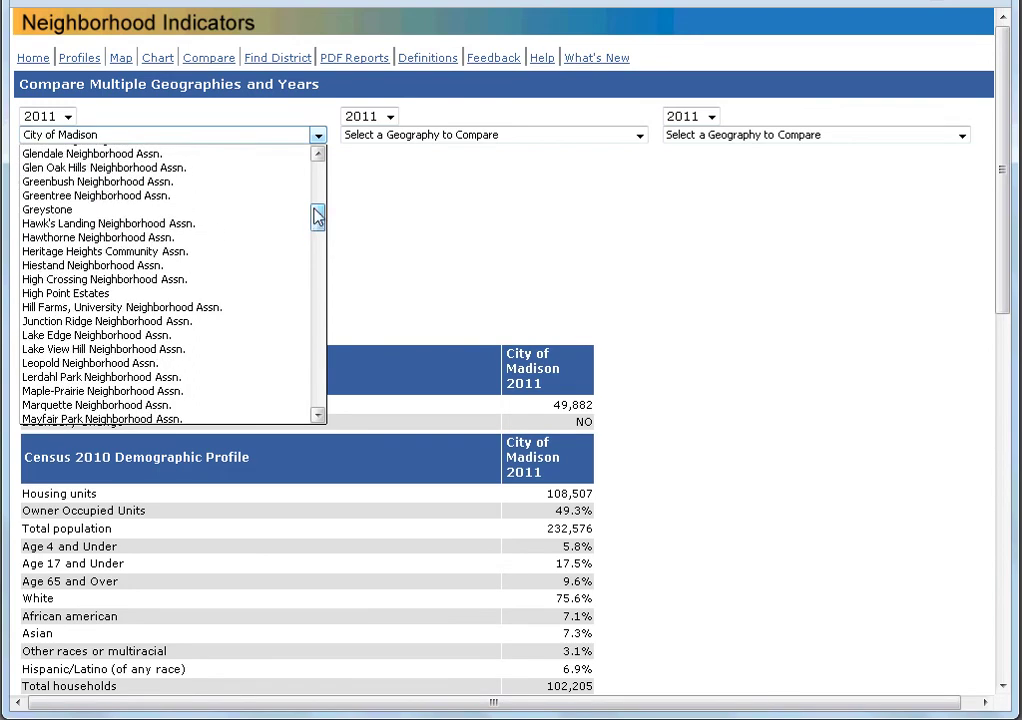
left_click(212, 198)
Add Nakoma League and City of Madison as the second and third geographies in the comparison.
left_click(480, 135)
left_click_drag(636, 174, 645, 231)
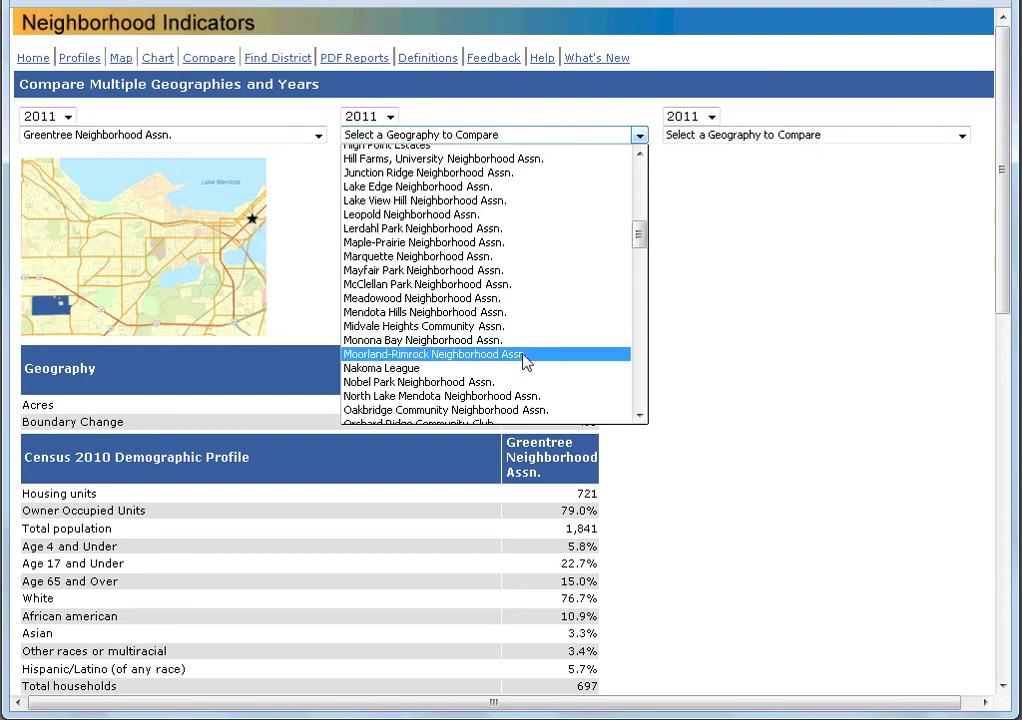
left_click(520, 371)
left_click(858, 137)
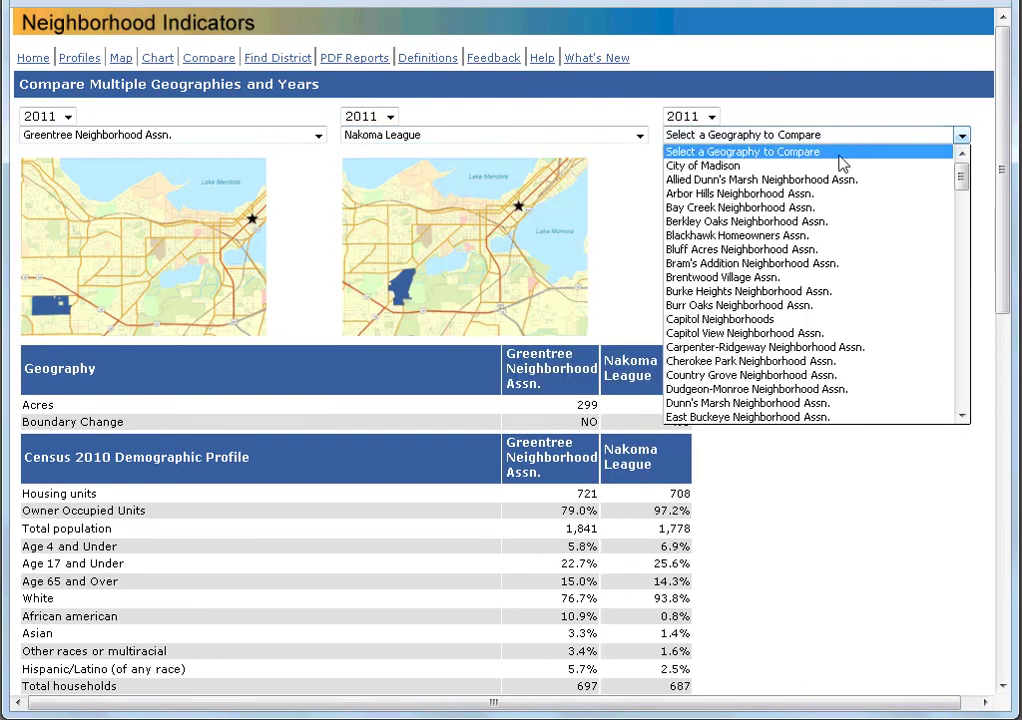
left_click(839, 170)
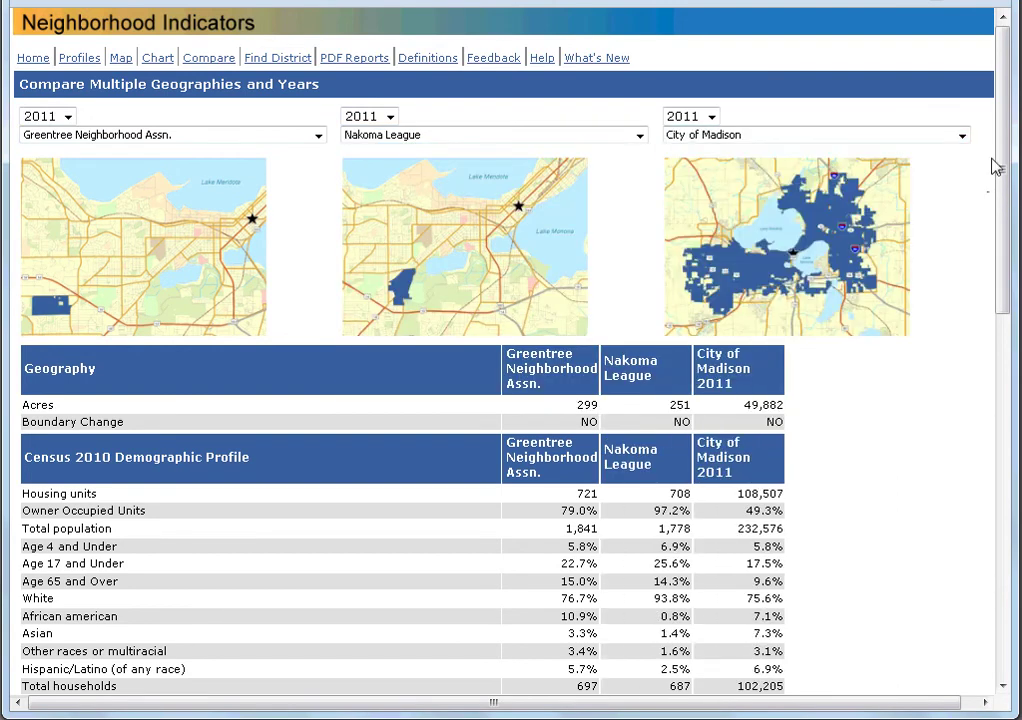
mouse_move(1006, 164)
left_mouse_down()
mouse_move(1001, 530)
mouse_move(1006, 267)
mouse_move(990, 150)
left_mouse_up()
Set the three comparison years to 2009, 2010 and 2011, in that order.
left_click(68, 117)
left_click(40, 151)
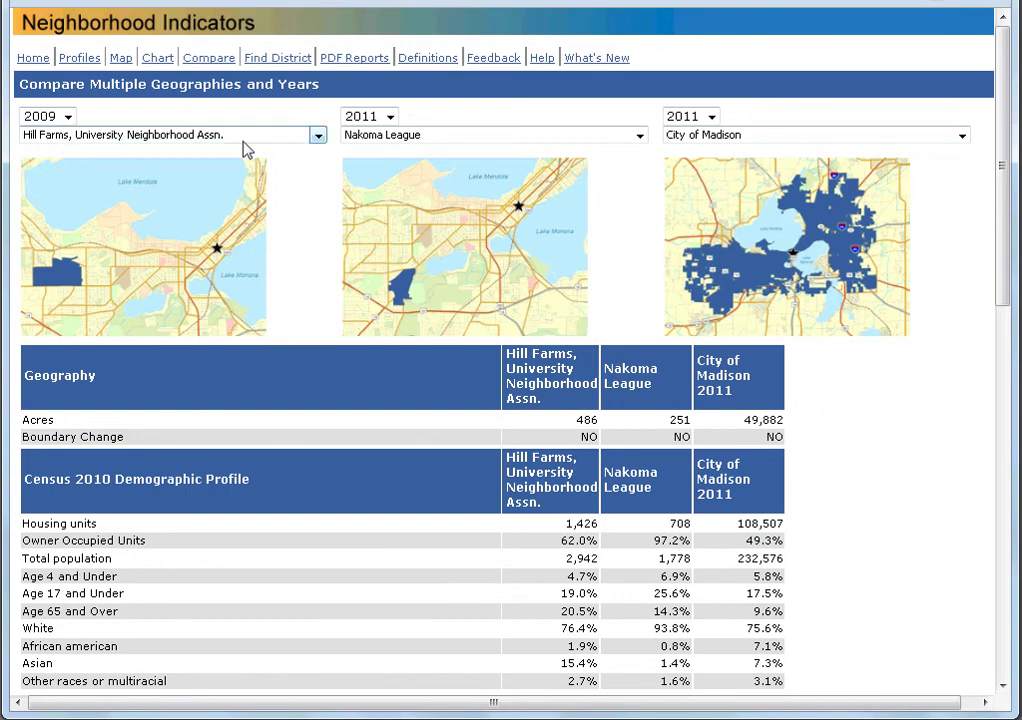
left_click(391, 116)
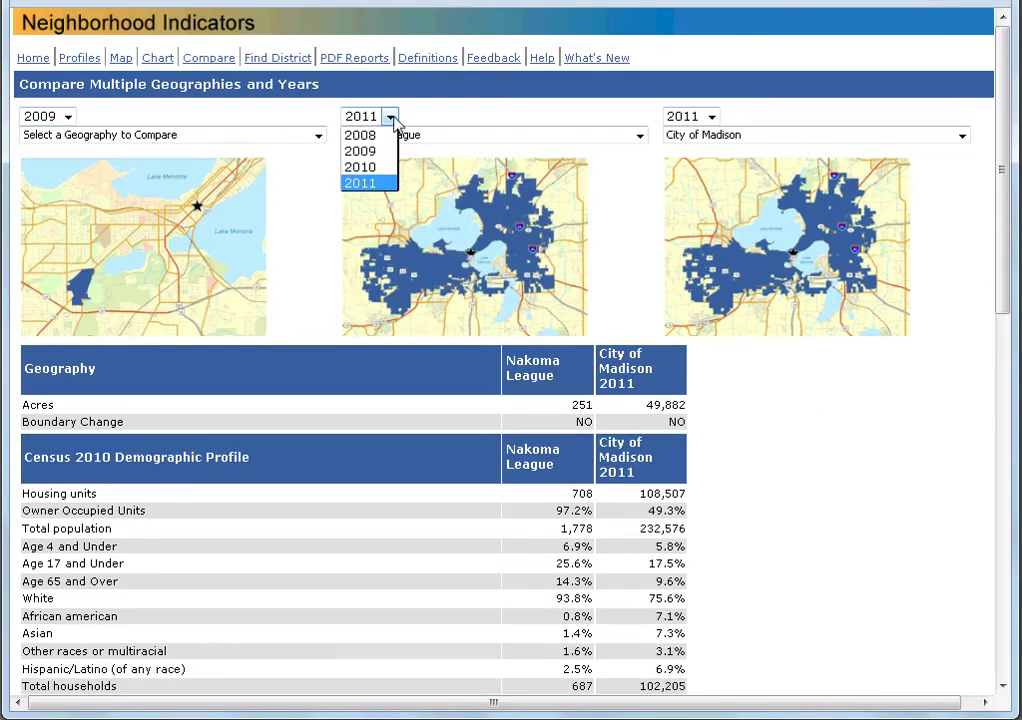
left_click(377, 167)
left_click(712, 117)
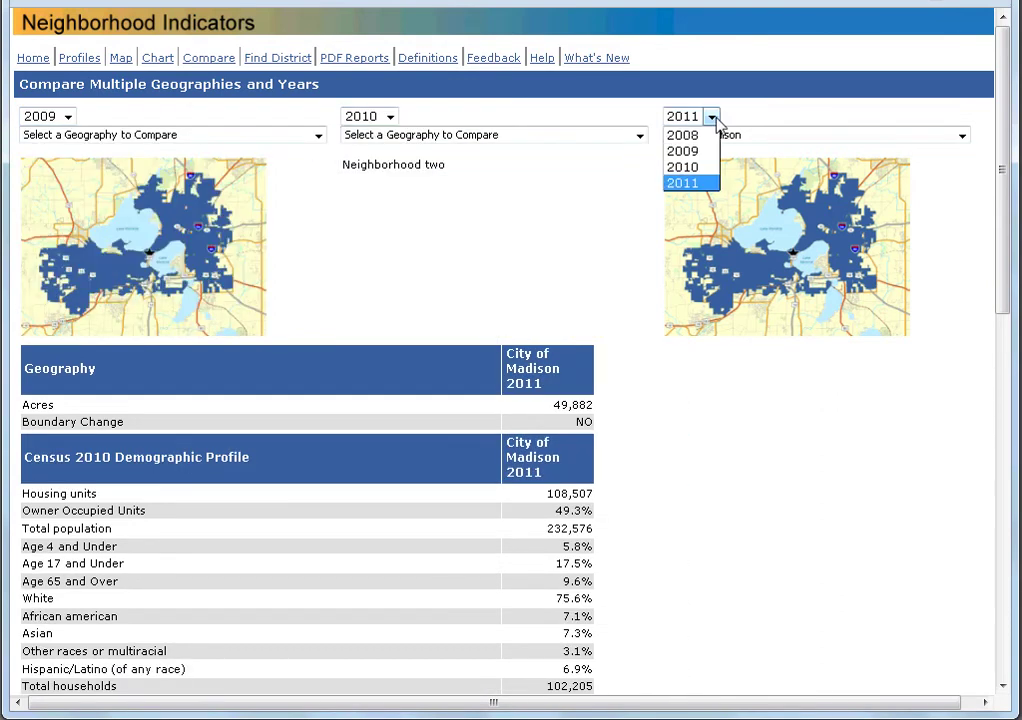
left_click(705, 183)
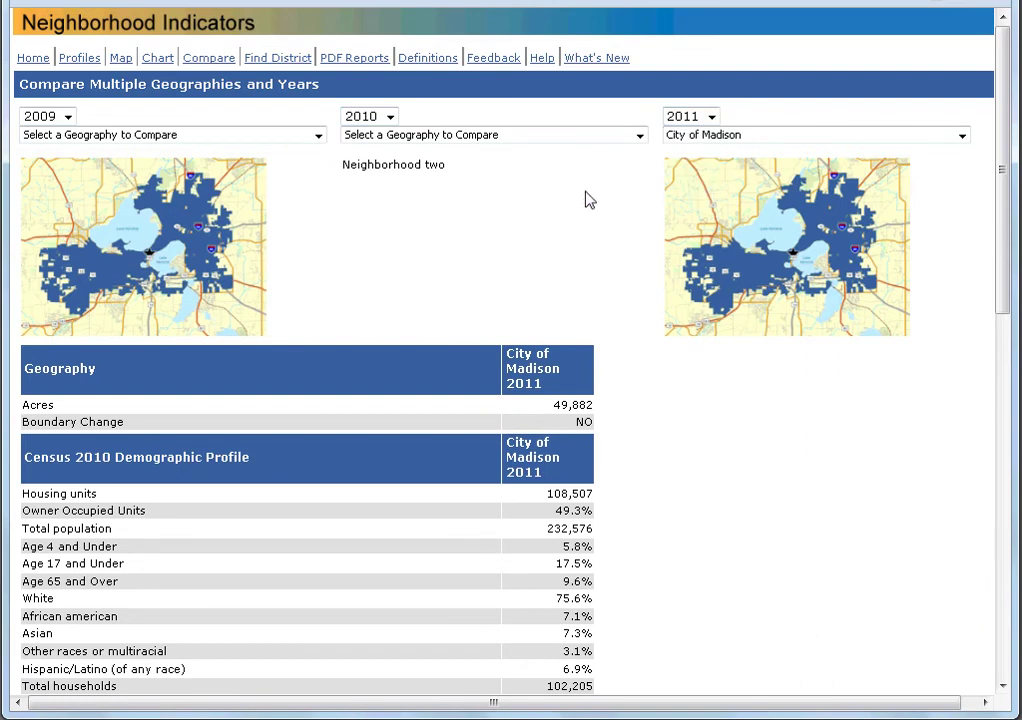
Choose Allied Dunn's Marsh Neighborhood Assn. as the geography for all three comparison years.
left_click(318, 135)
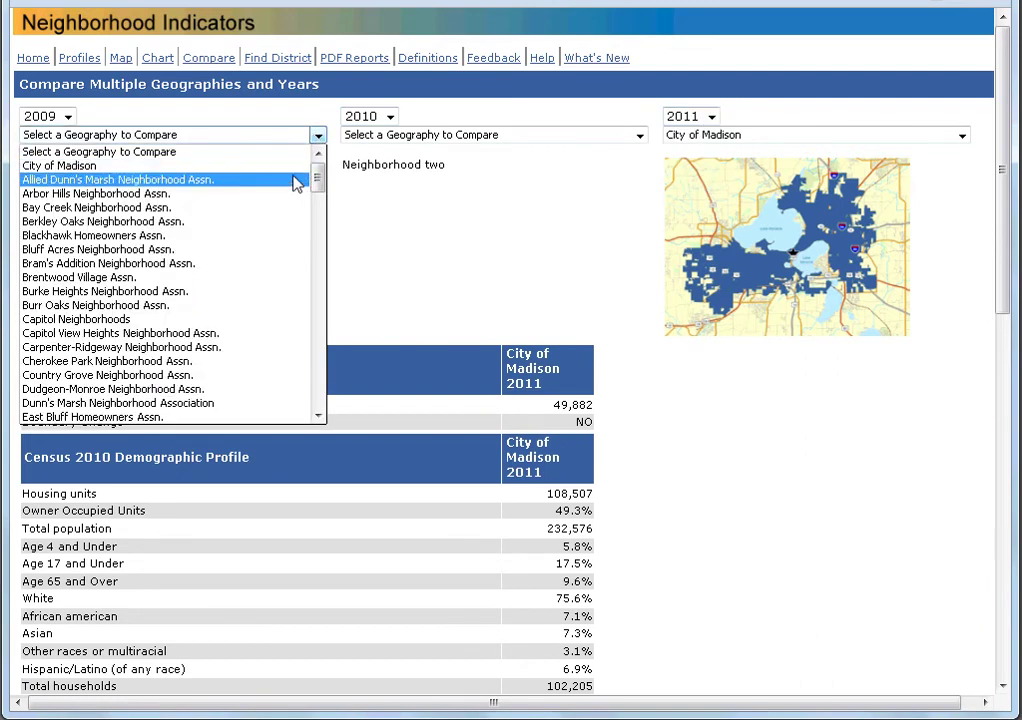
left_click(296, 181)
left_click(345, 133)
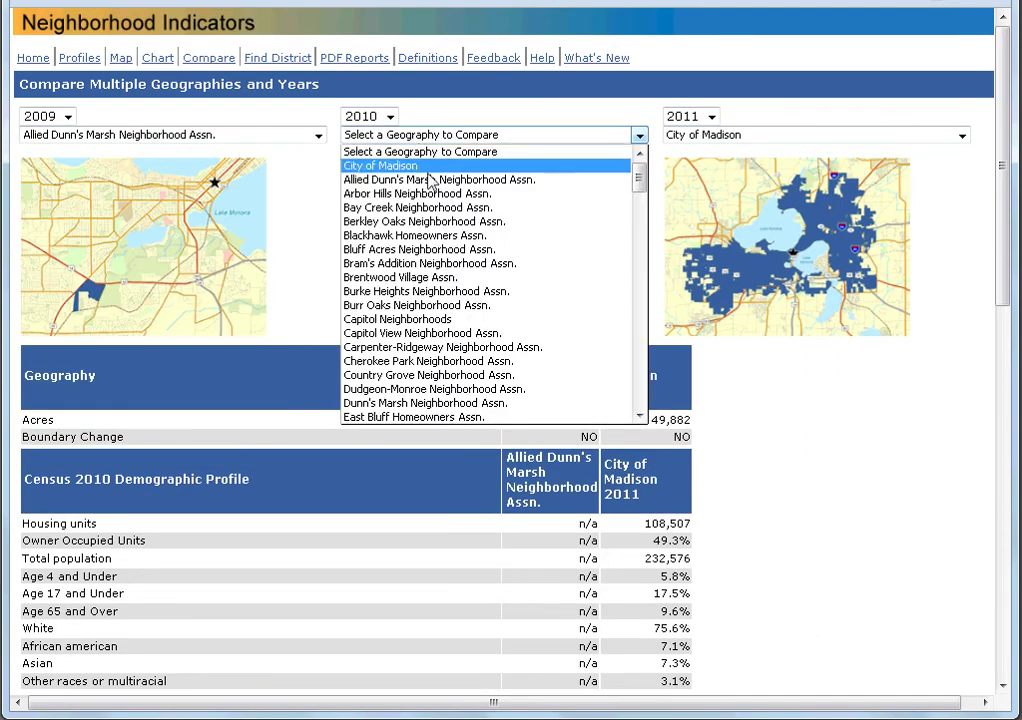
left_click(430, 180)
left_click(693, 140)
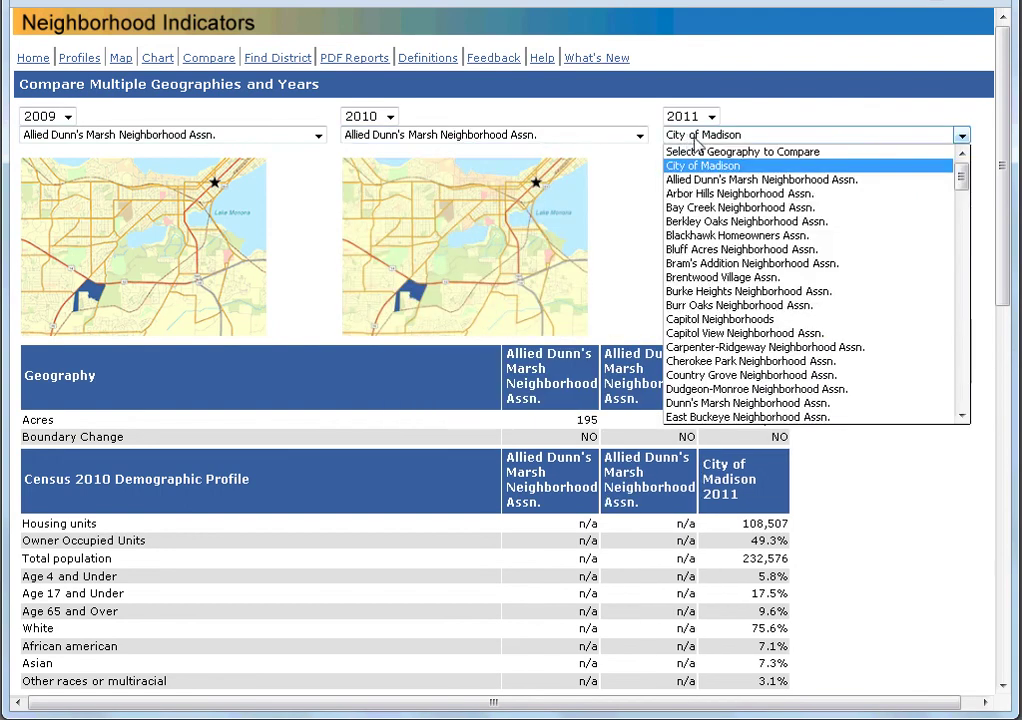
left_click(700, 180)
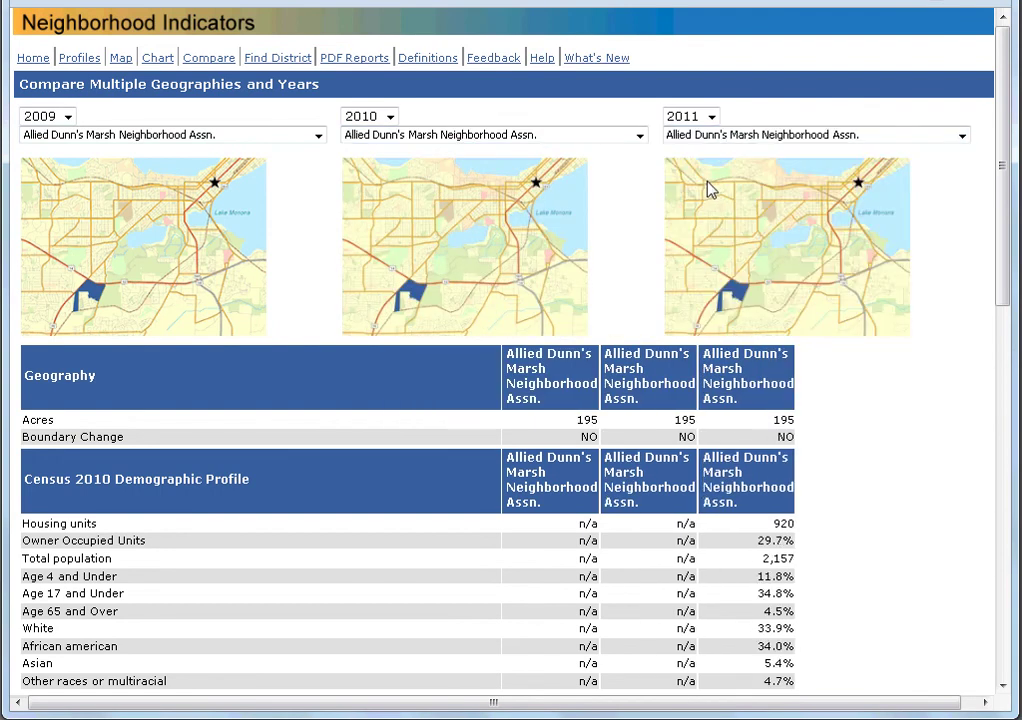
Review the demographic profile and all indicator categories in the three-year comparison of Allied Dunn's Marsh.
left_click_drag(1000, 166, 1020, 314)
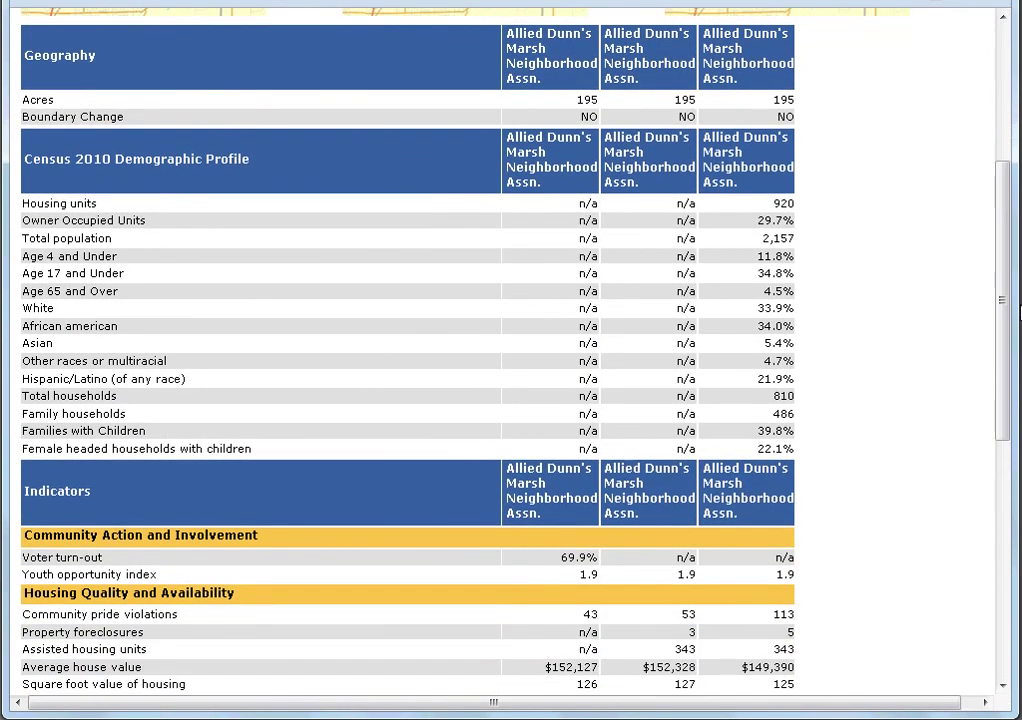
left_click_drag(1006, 244, 1011, 497)
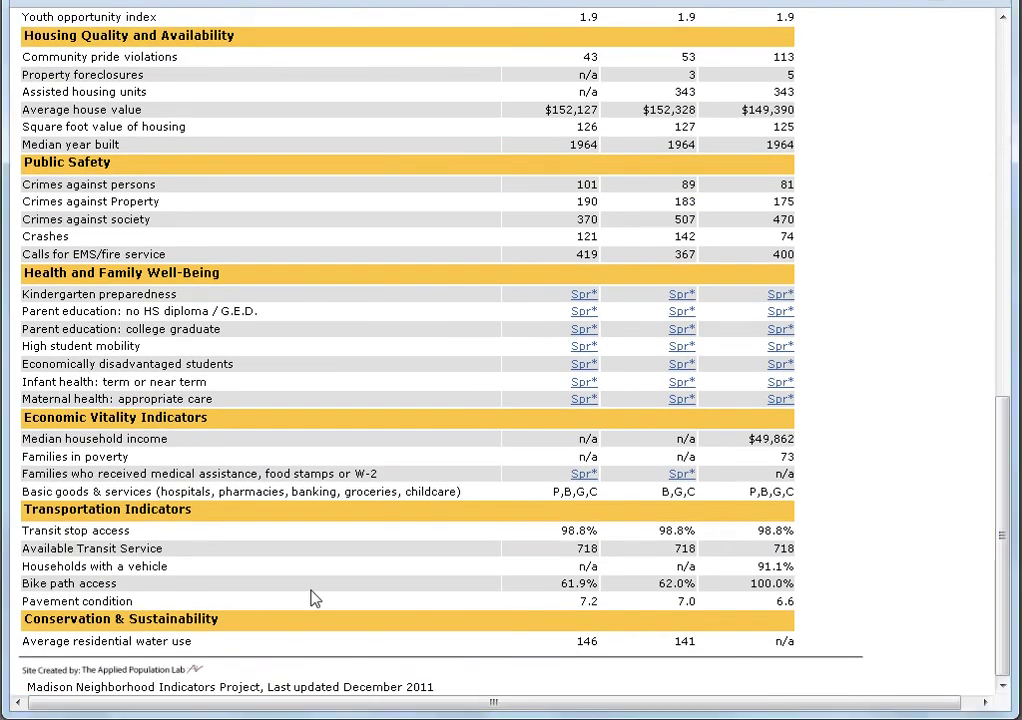
scroll(313, 597, "up", 6)
scroll(313, 597, "up", 3)
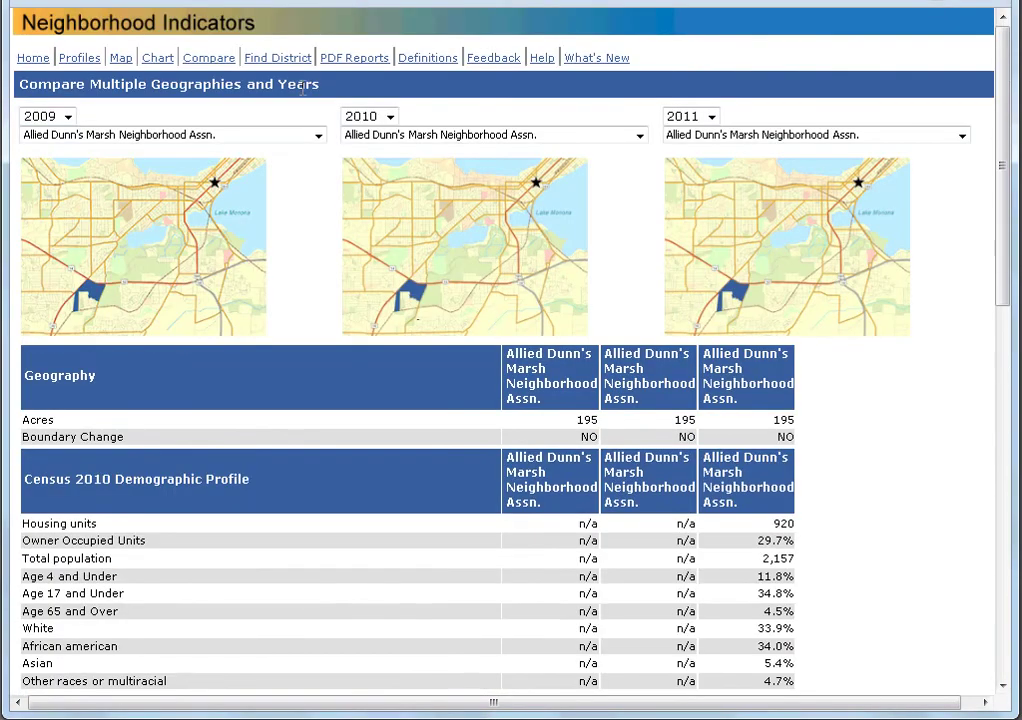
Look up a Madison address's neighborhood association and planning district by its house number, street name and street type, leaving the direction blank.
left_click(284, 62)
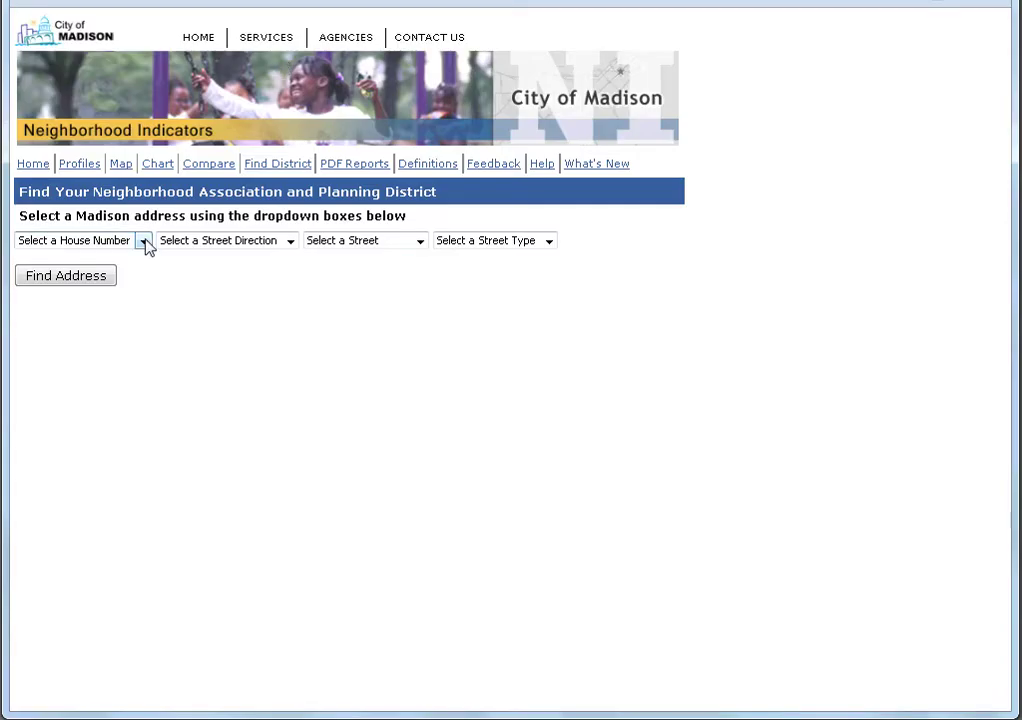
left_click(143, 241)
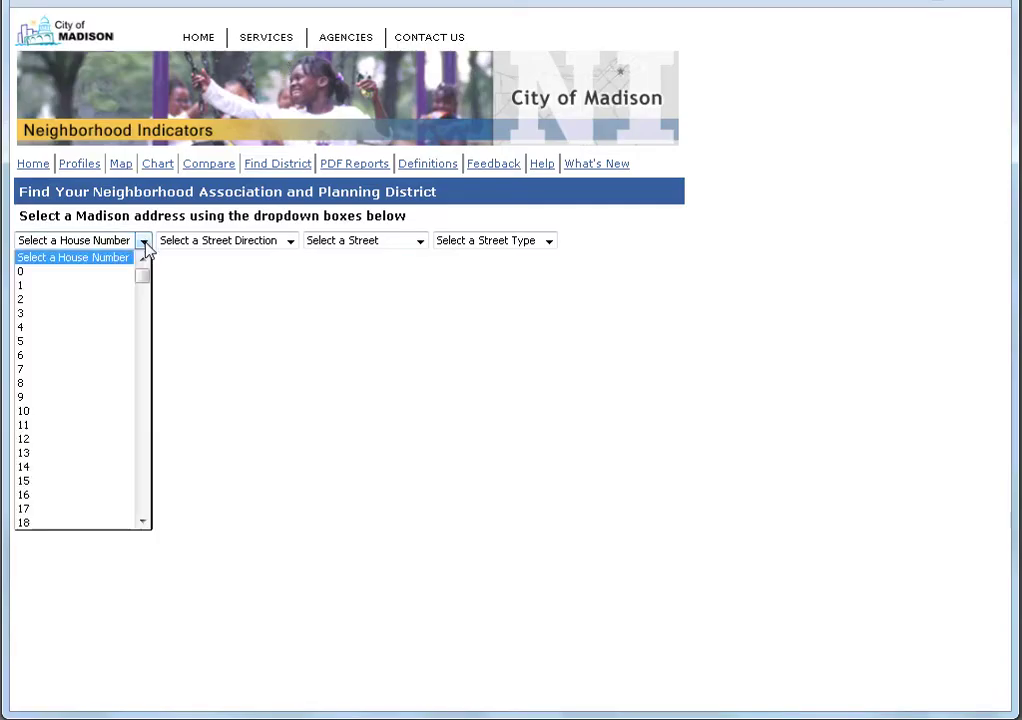
type("215")
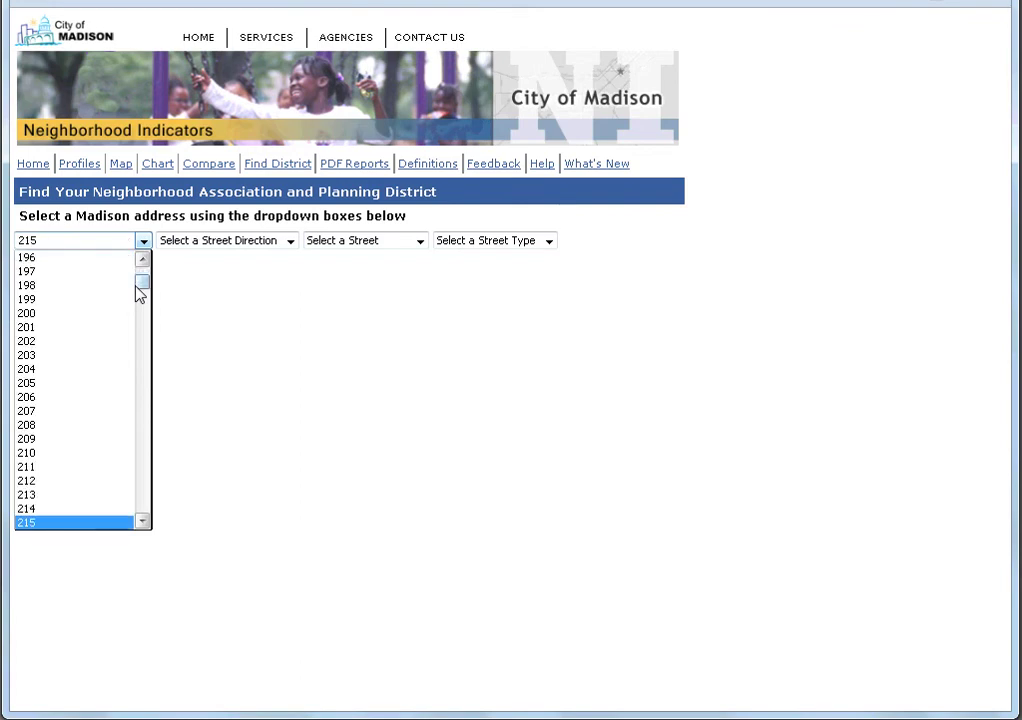
key("Tab")
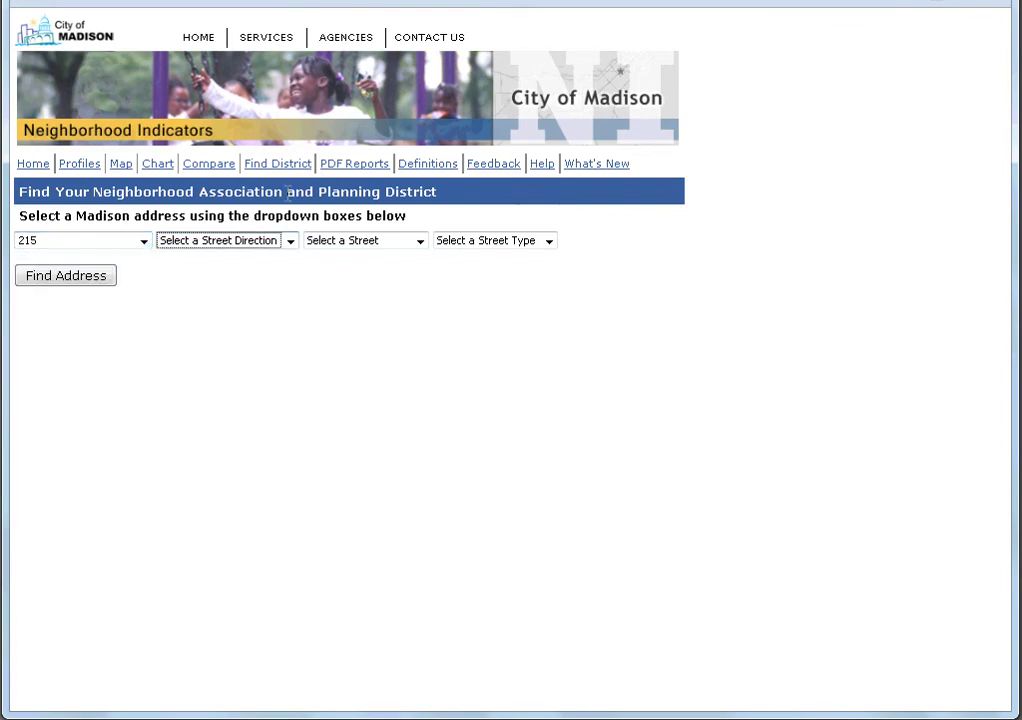
left_click(501, 293)
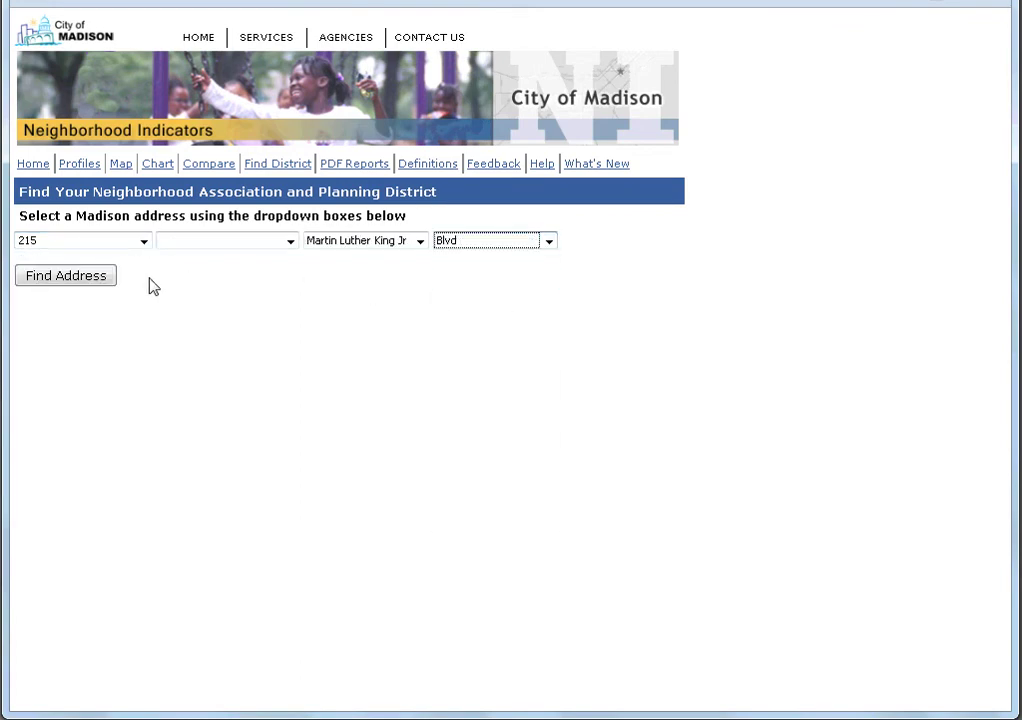
left_click(98, 281)
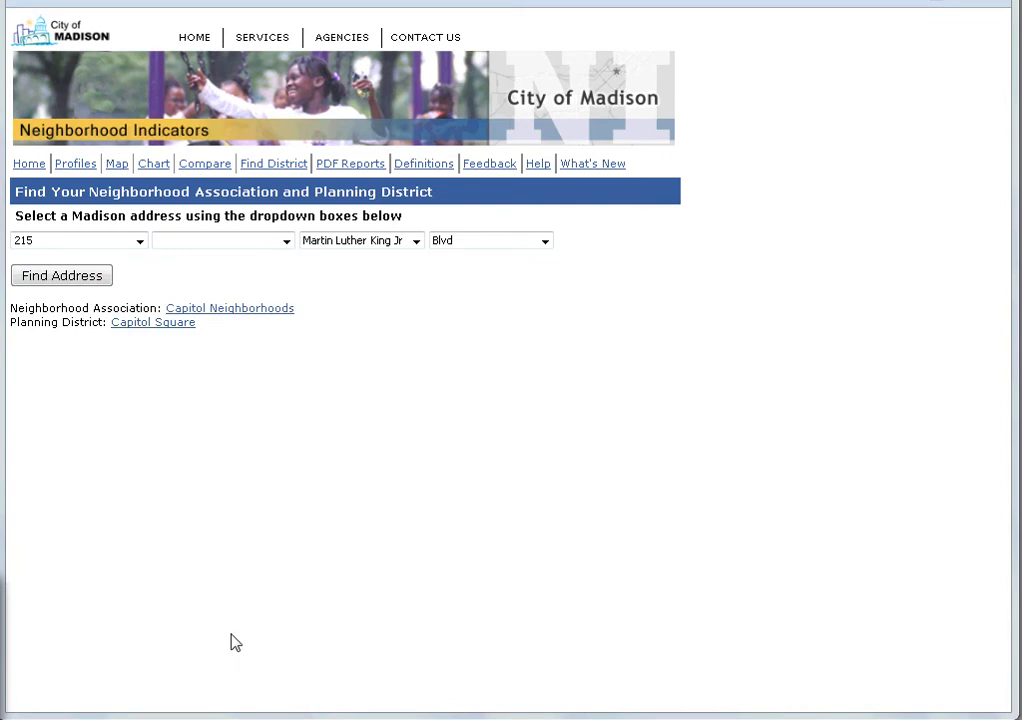
View the print-ready PDF profile for Bluff Acres Neighborhood Assn. and the 2011 Summary Report, returning to the reports page after each.
left_click(358, 168)
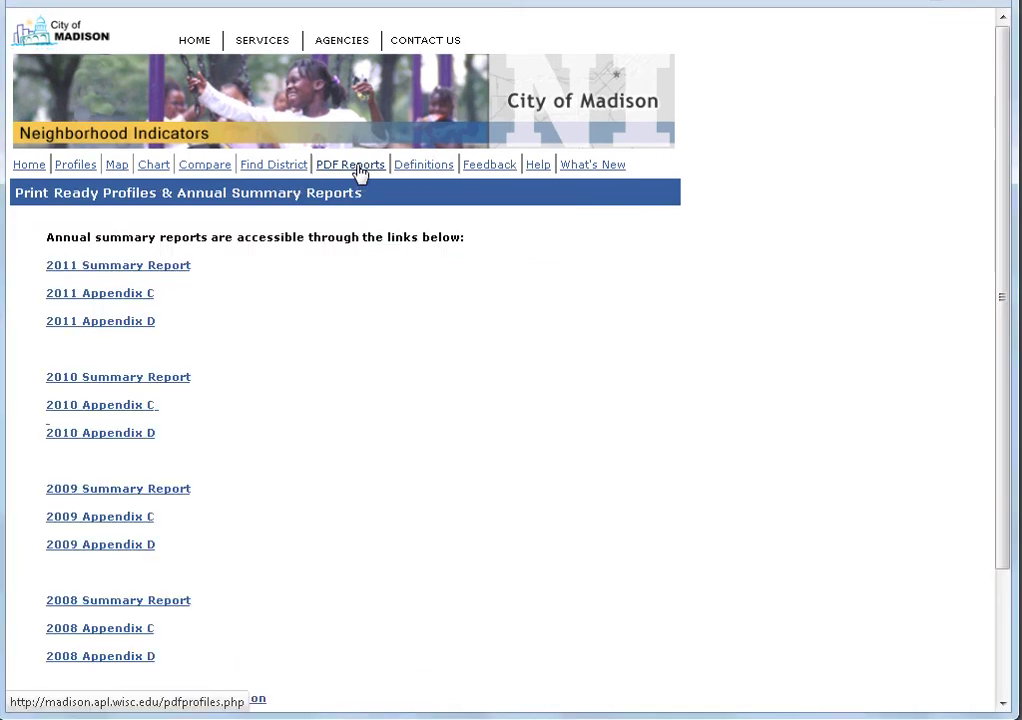
left_click(309, 233)
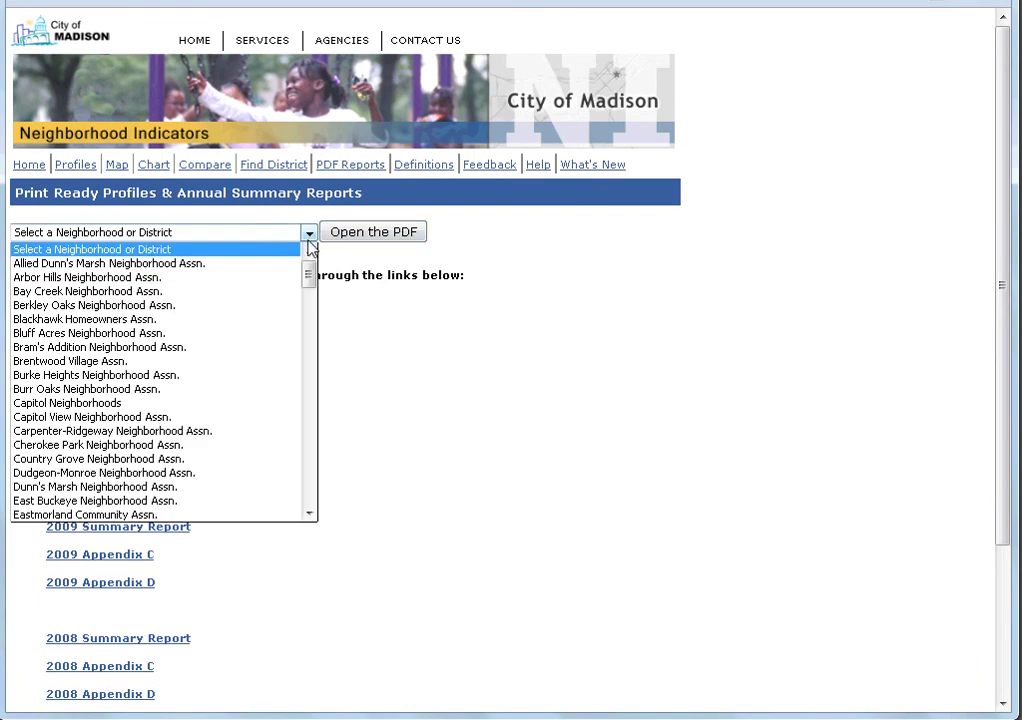
left_click(237, 335)
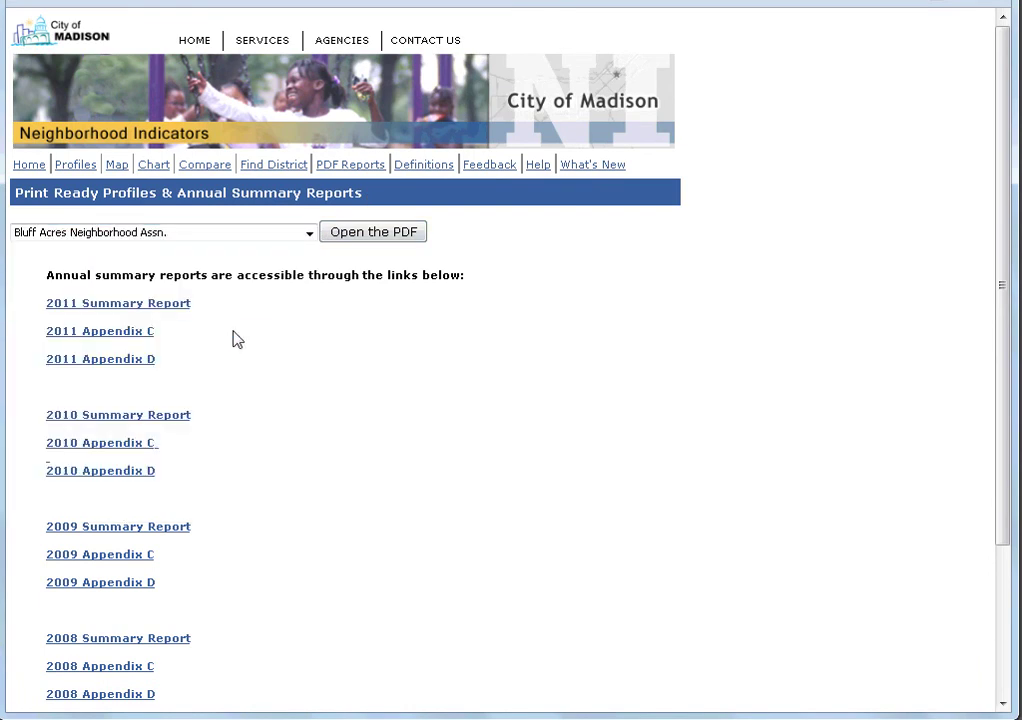
left_click(363, 240)
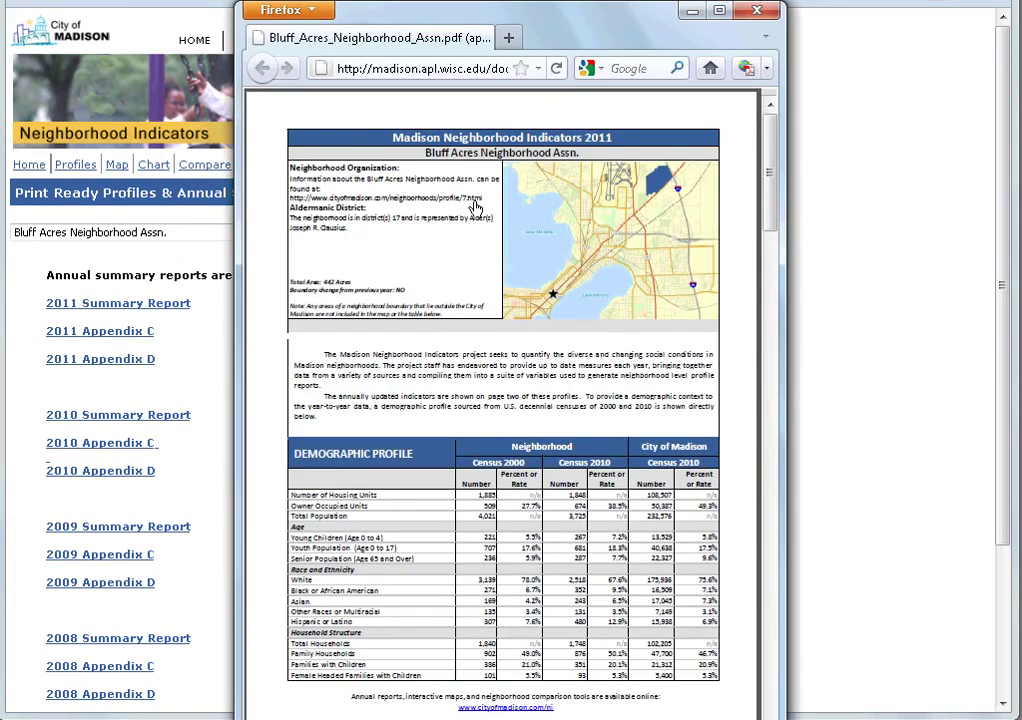
left_click(757, 10)
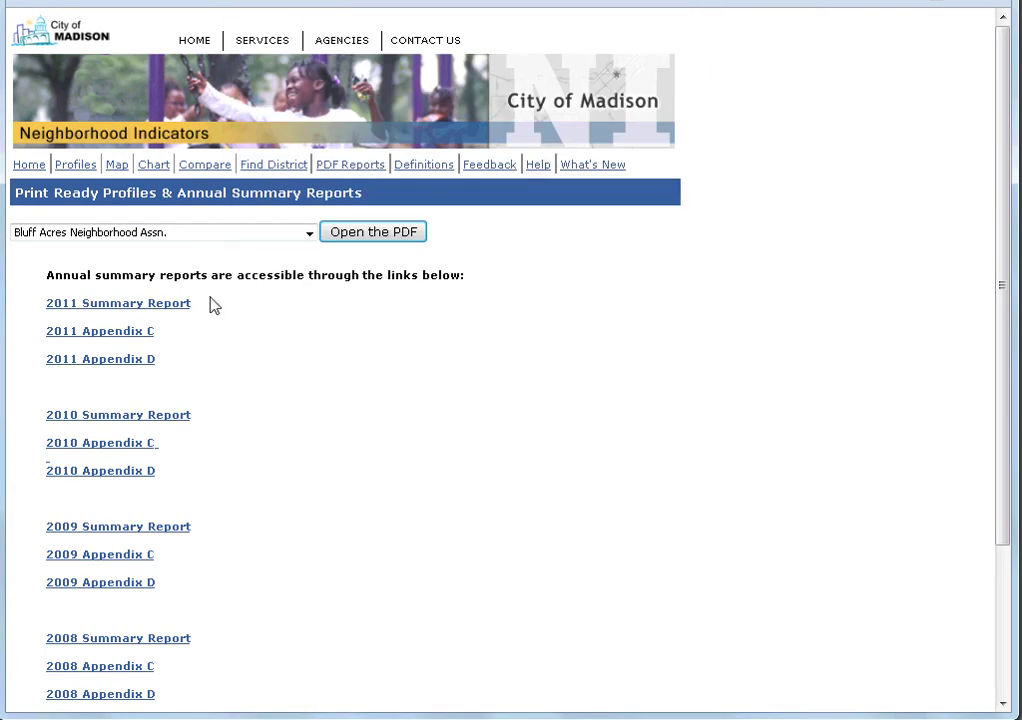
left_click(168, 305)
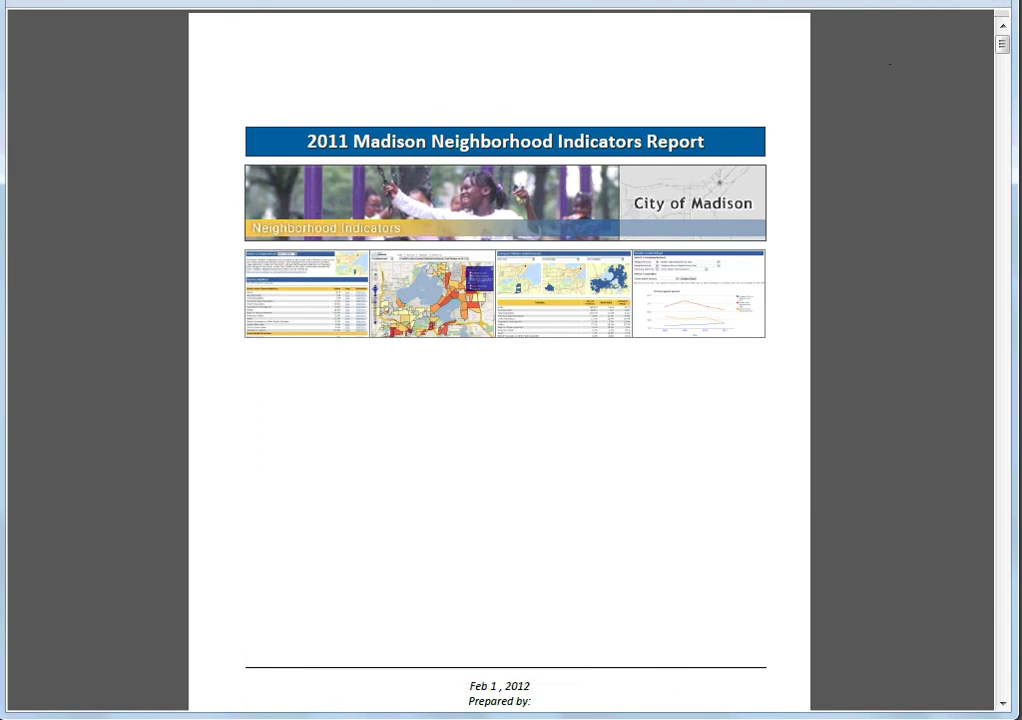
key("alt+Left")
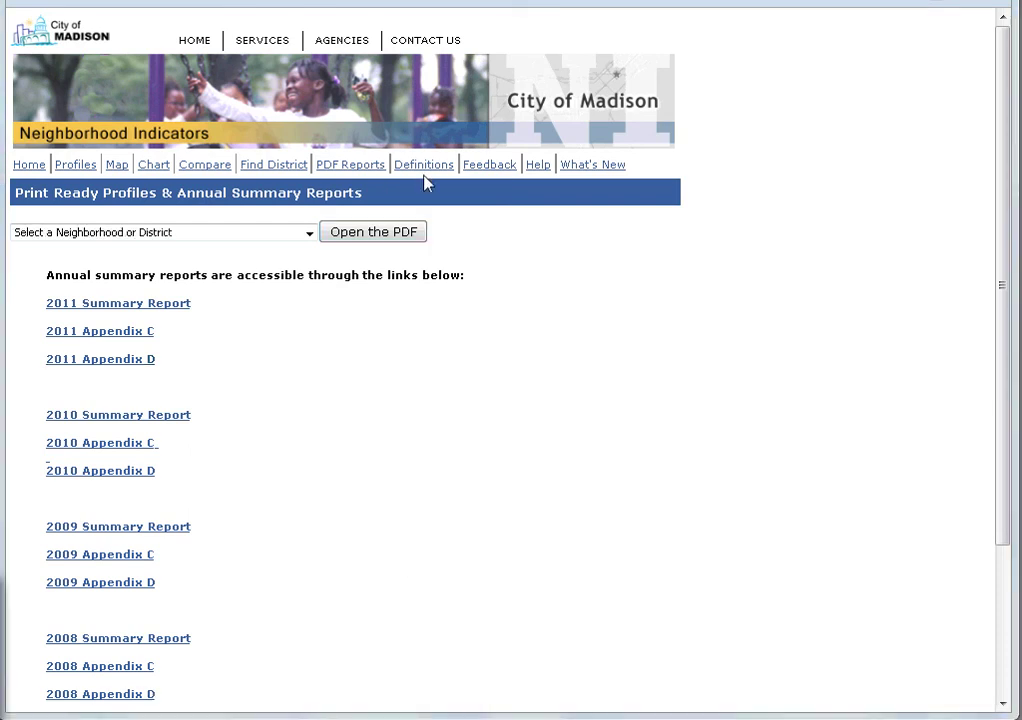
Look through the site's data definitions and notes, feedback, help and FAQs, and what's new information.
left_click(423, 172)
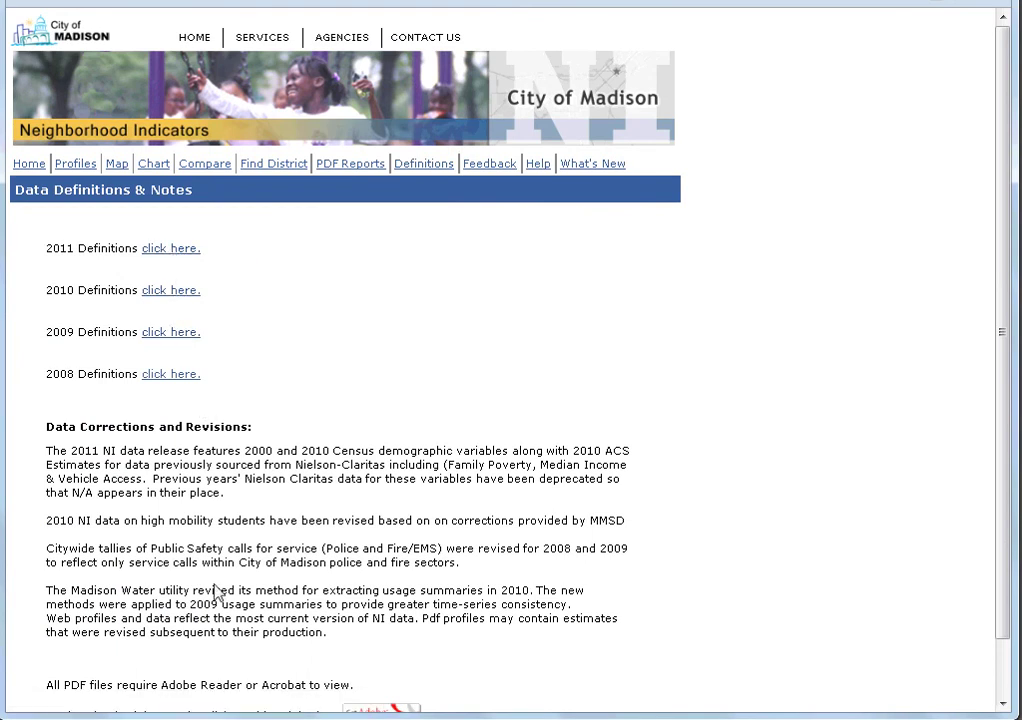
left_click(487, 166)
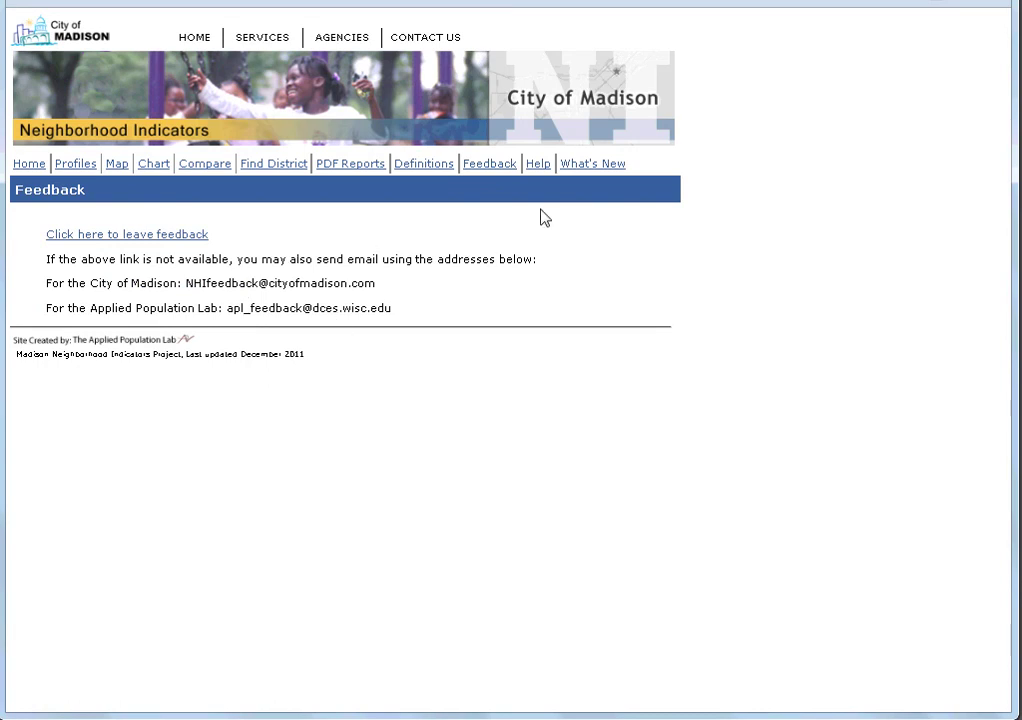
left_click(538, 166)
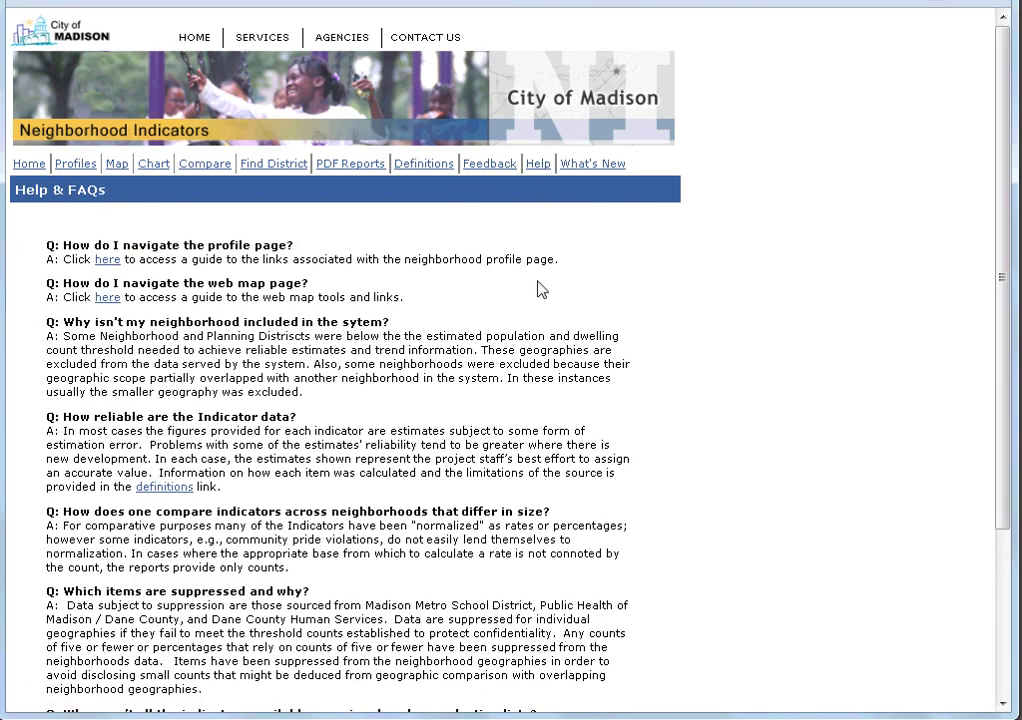
mouse_move(1003, 185)
left_mouse_down()
mouse_move(1010, 330)
mouse_move(990, 191)
left_mouse_up()
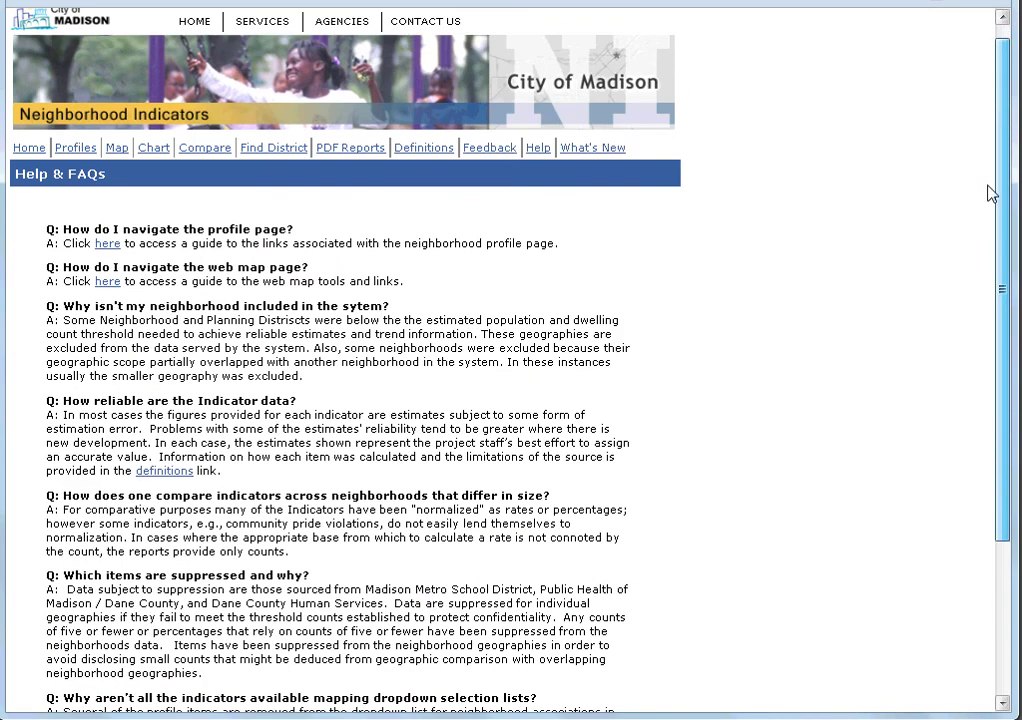
left_click(584, 160)
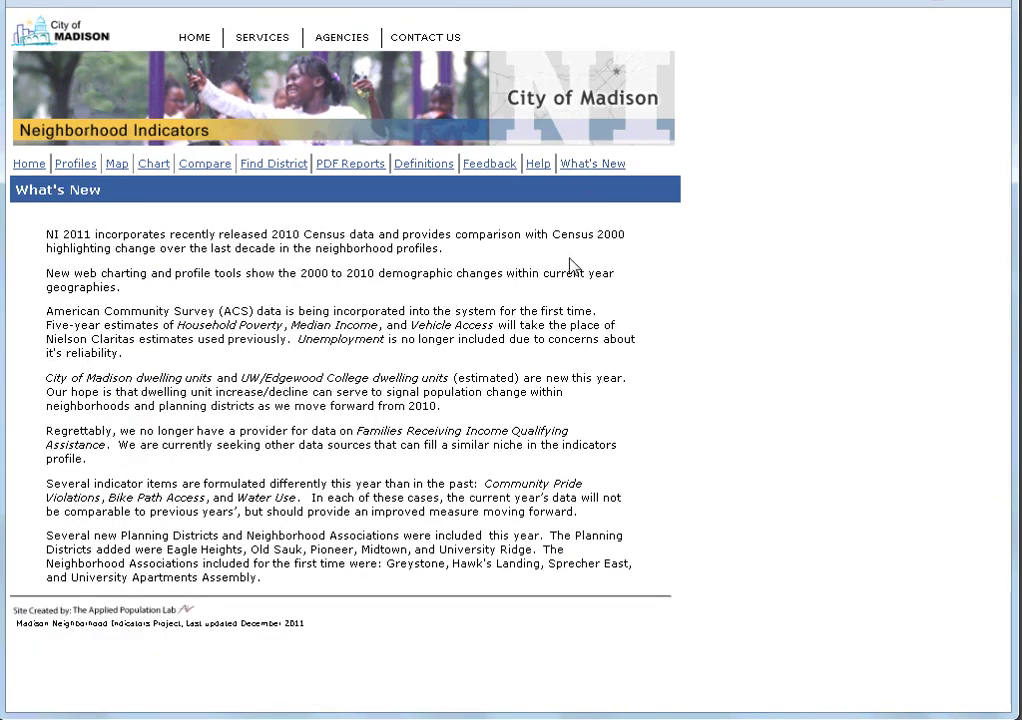